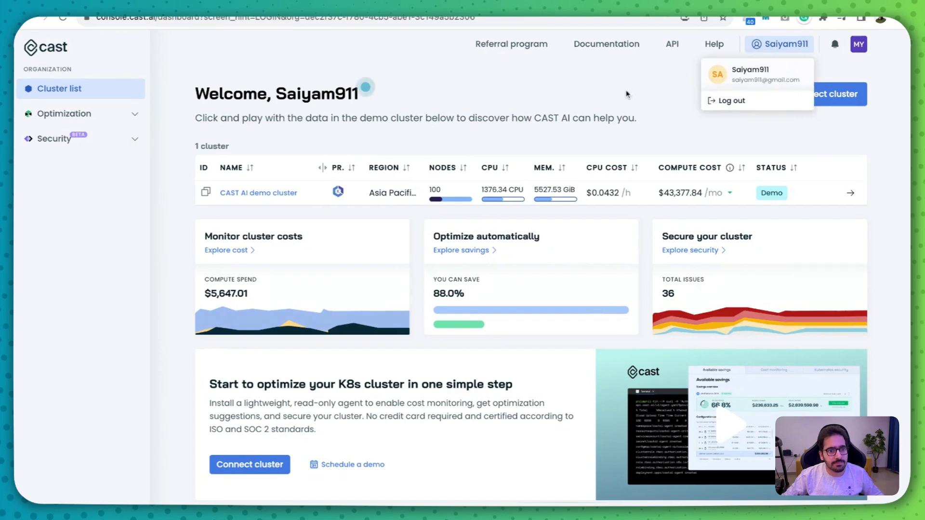
- Open the CAST AI demo cluster and review its cluster cost monitoring and available savings reports
click(98, 94)
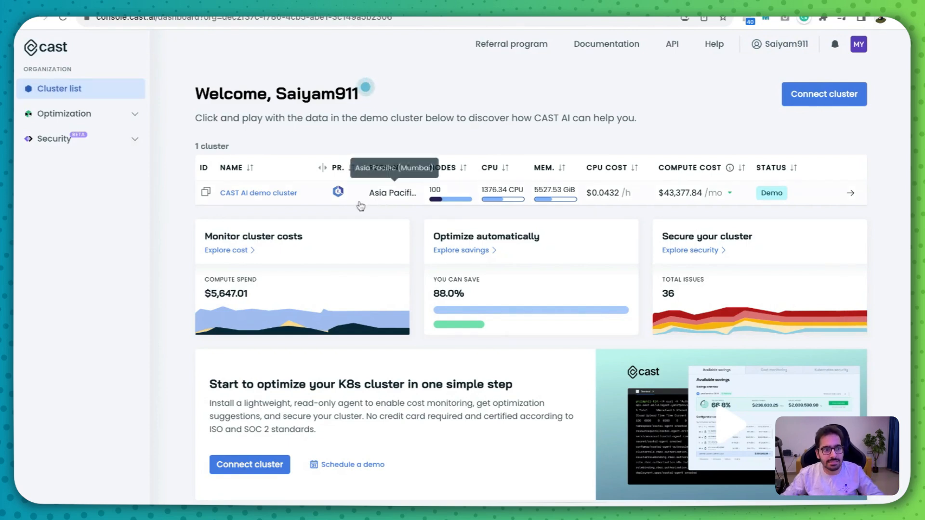
click(252, 195)
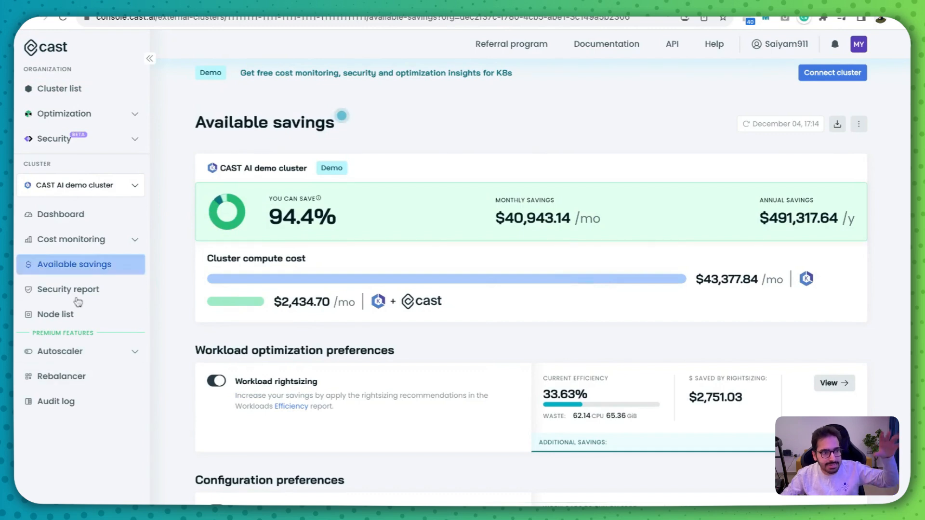
click(84, 218)
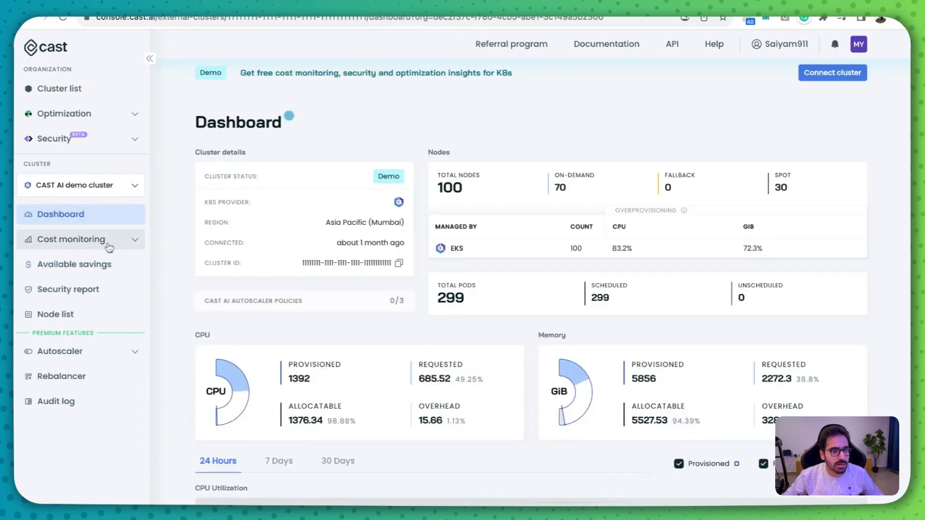
click(109, 246)
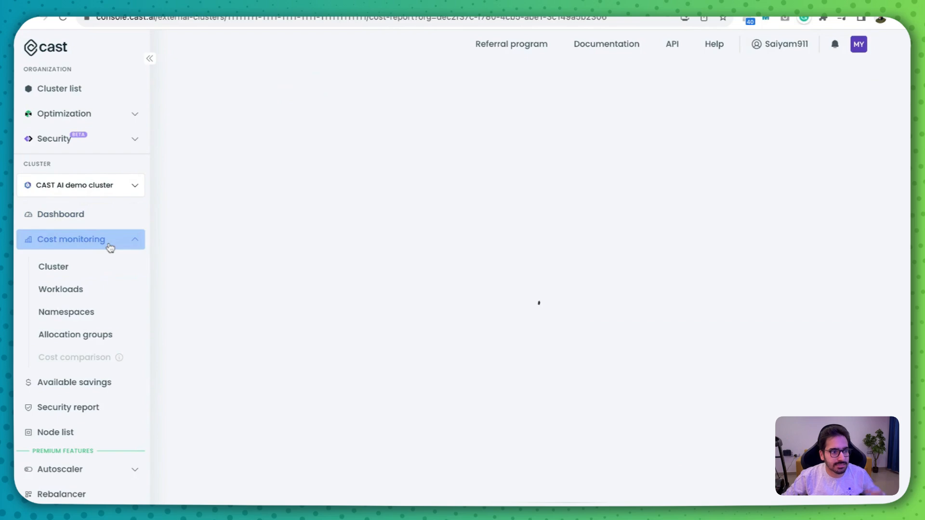
click(102, 270)
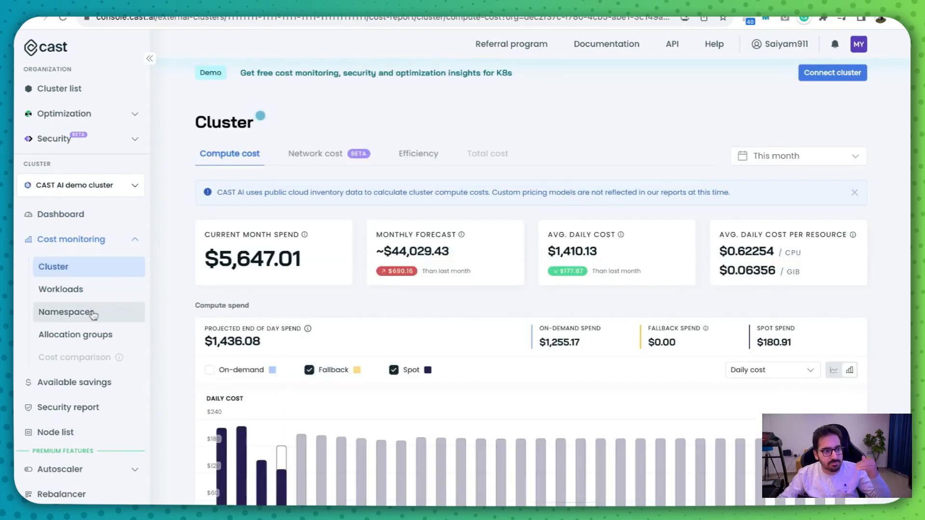
click(93, 383)
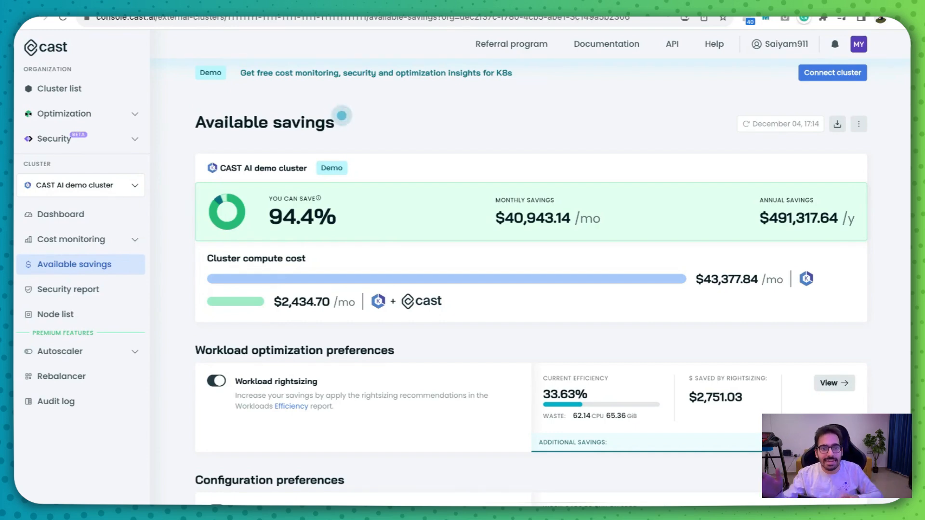
- Start connecting a new EKS cluster from the cluster list and run the generated agent script with its authorization token in AWS CloudShell
click(63, 54)
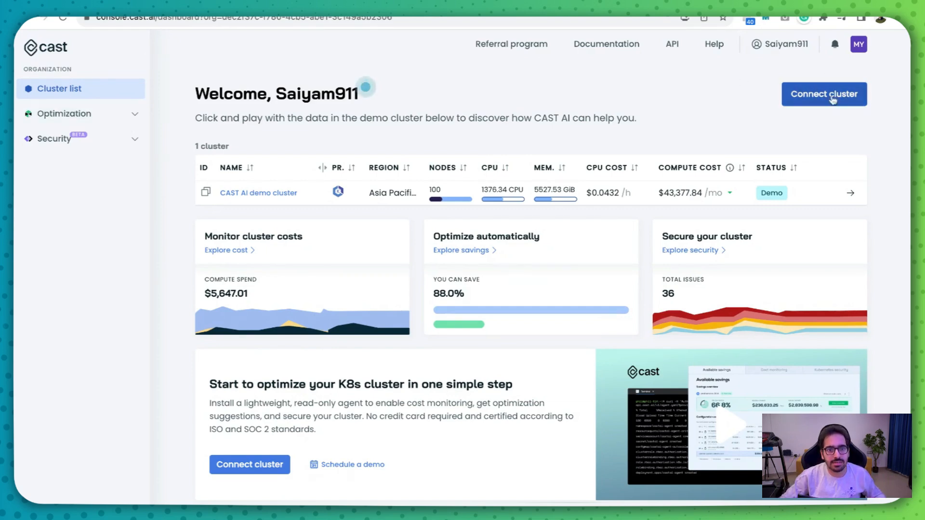
click(858, 93)
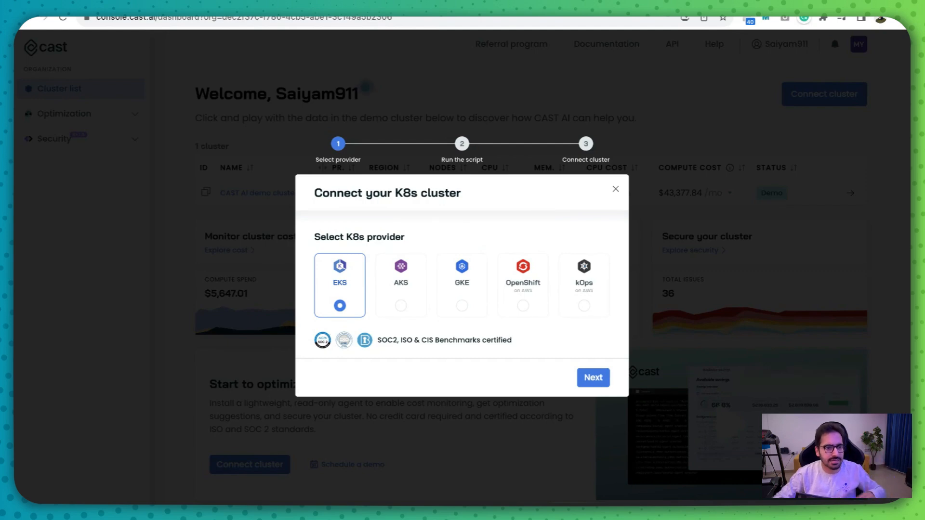
click(582, 378)
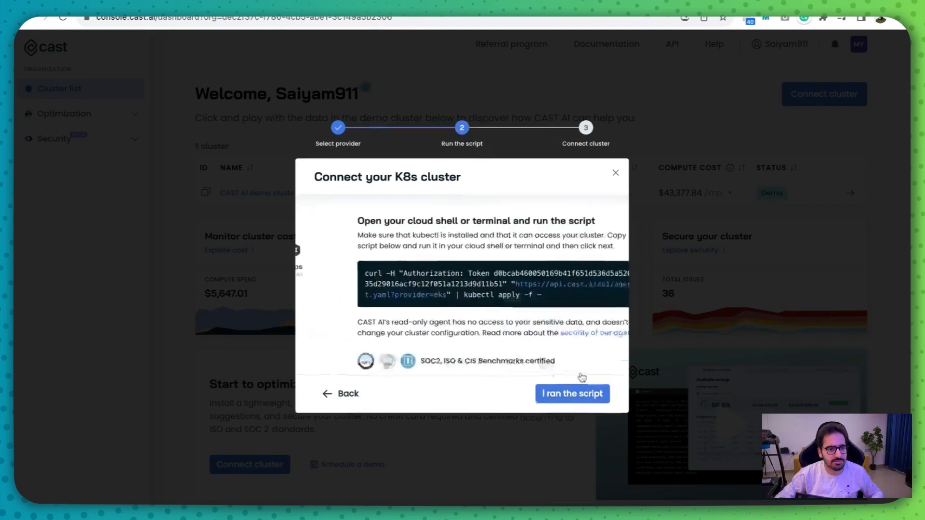
triple_click(517, 298)
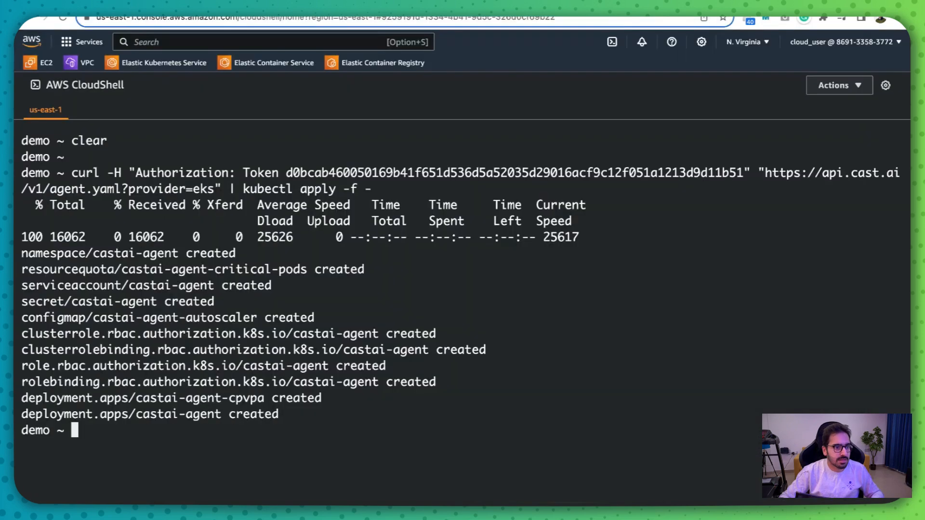
- Examine the script output for the castai-agent namespace, secret and deployments
drag(39, 256, 144, 303)
click(146, 304)
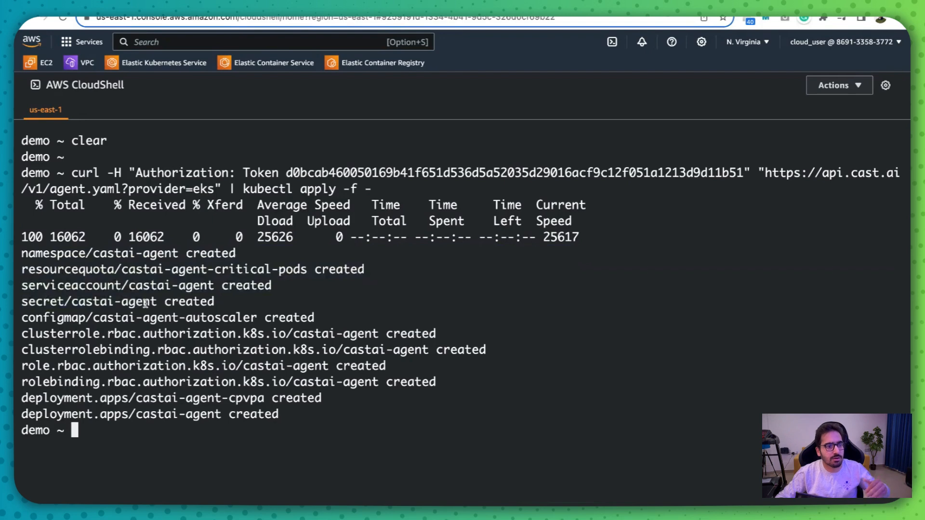
drag(297, 416, 136, 415)
click(174, 405)
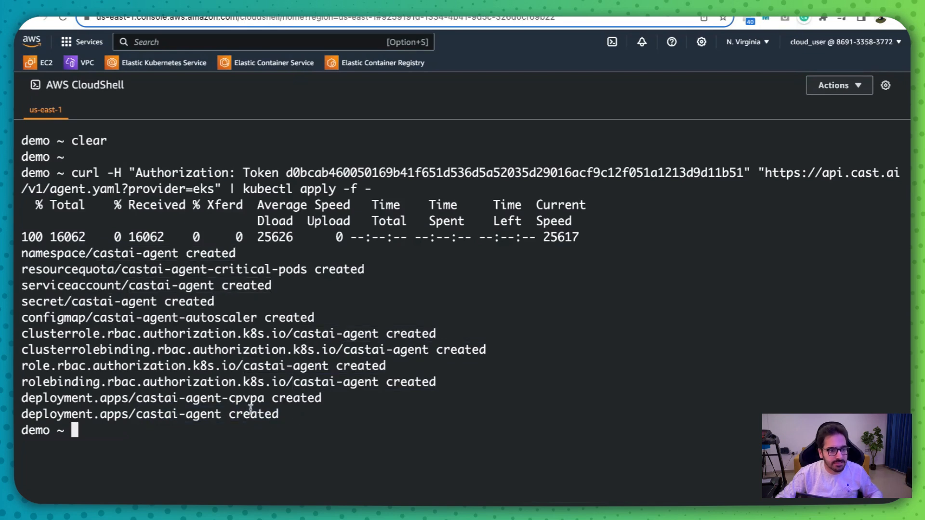
drag(283, 412, 115, 398)
click(111, 393)
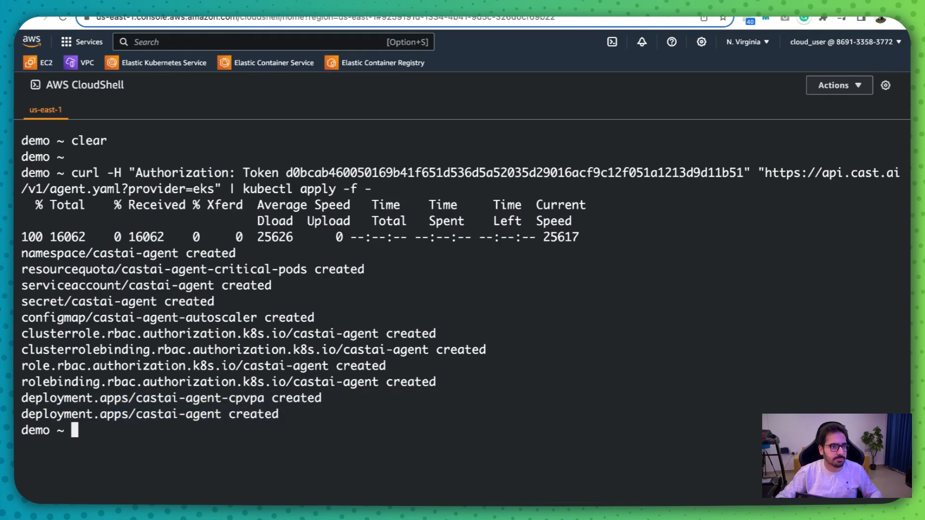
- Return to the CAST AI console, confirm that the script was run, and finish the cluster connection wizard
click(127, 4)
click(554, 395)
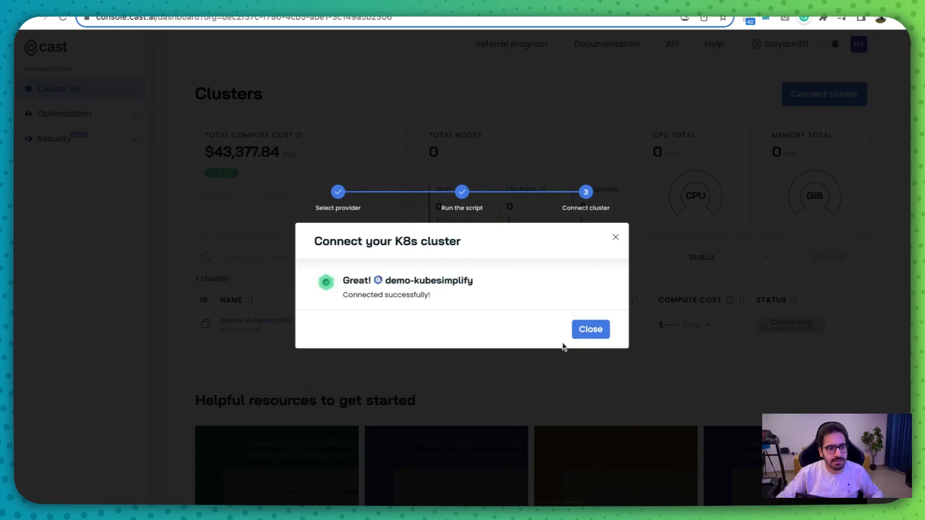
click(585, 331)
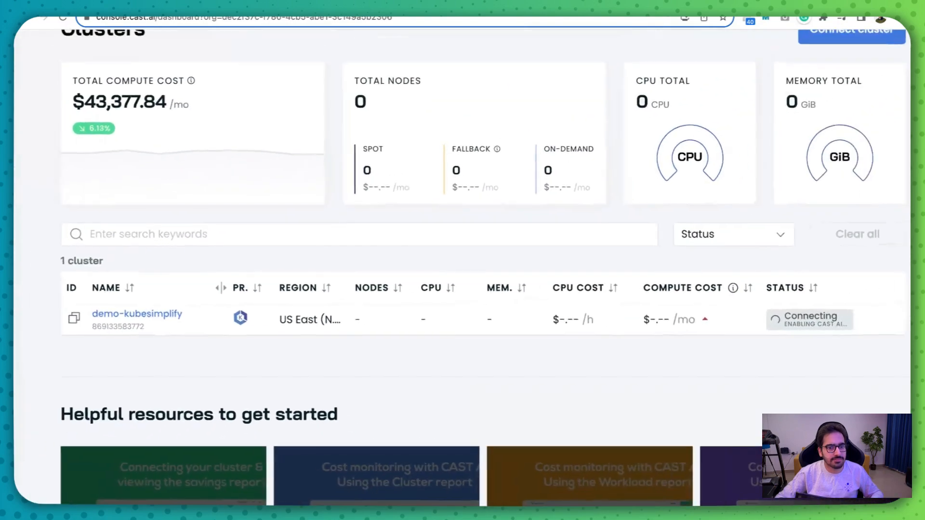
- Open the demo-kubesimplify cluster's dashboard and examine its cluster details, nodes and pods
click(135, 320)
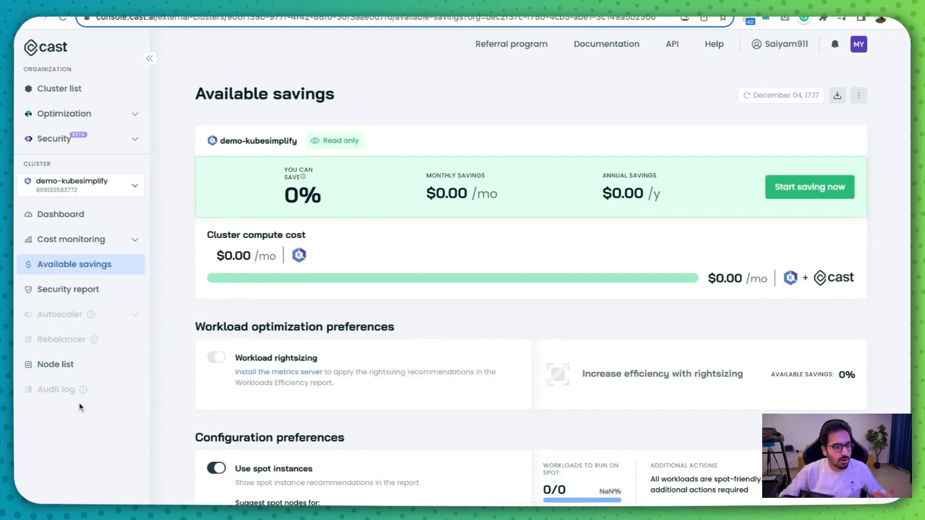
click(82, 192)
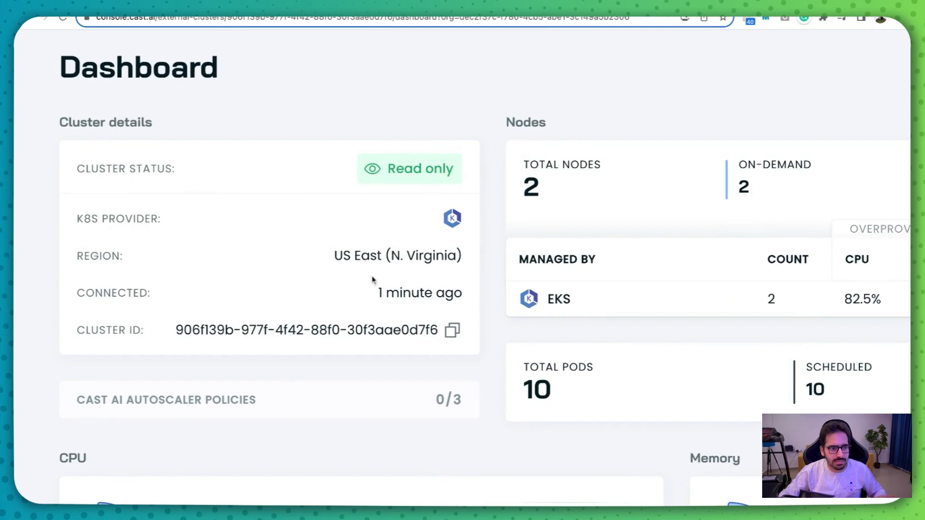
scroll(375, 287, down, 2)
scroll(376, 288, right, 3)
scroll(376, 288, up, 2)
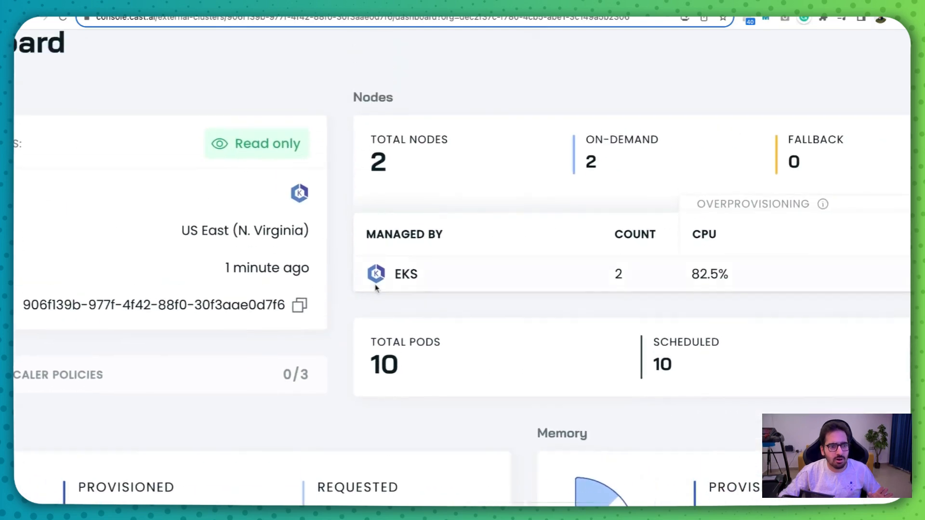
drag(422, 166, 311, 167)
drag(365, 339, 463, 349)
drag(615, 355, 742, 376)
click(596, 375)
scroll(662, 368, left, 6)
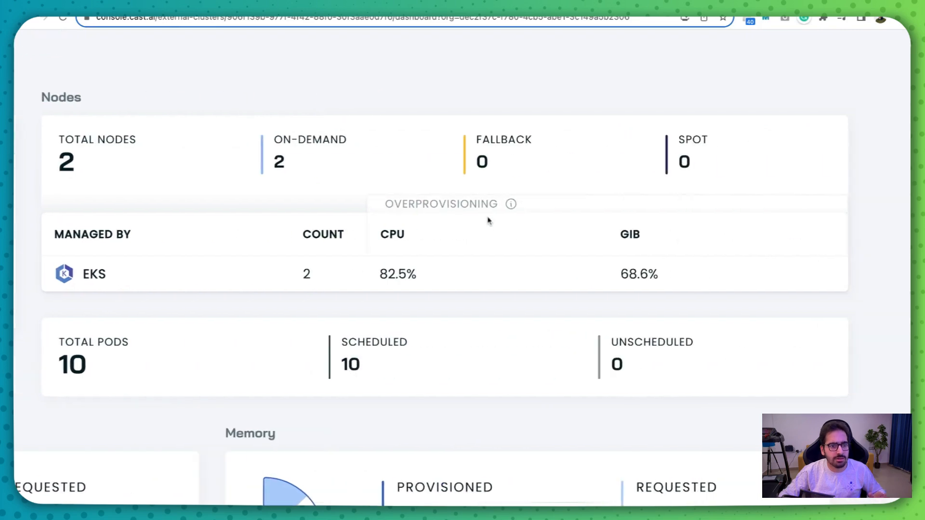
- Read the overprovisioning explanation, then review the dashboard's CPU and memory utilization
mouse_move(511, 204)
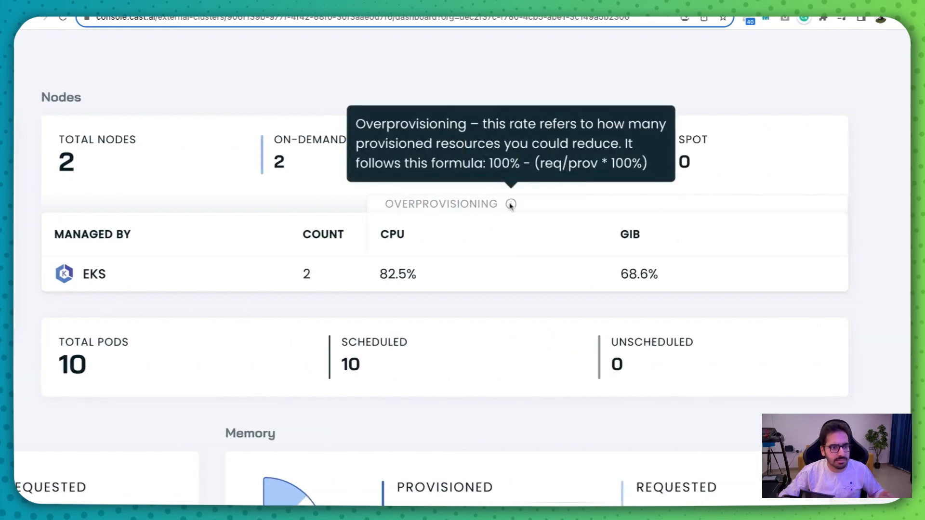
key(ctrl+0)
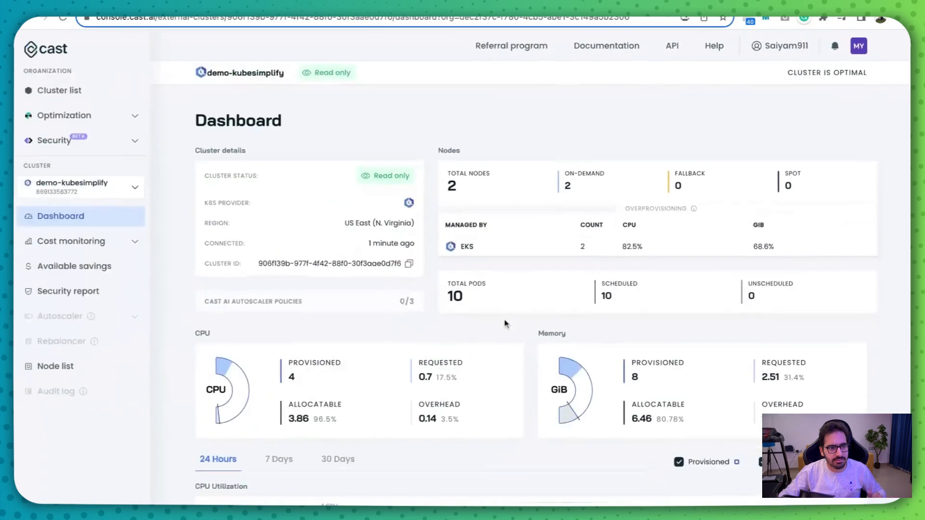
scroll(504, 322, down, 6)
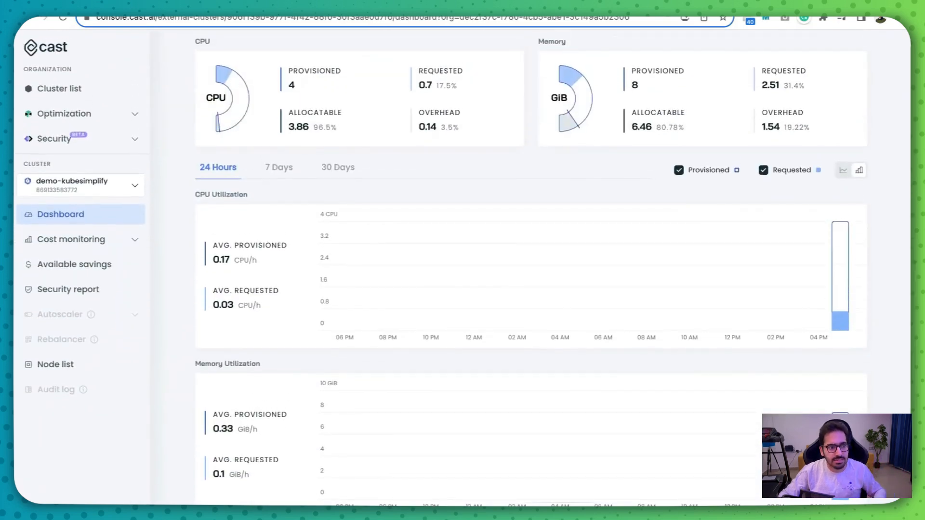
scroll(530, 270, up, 6)
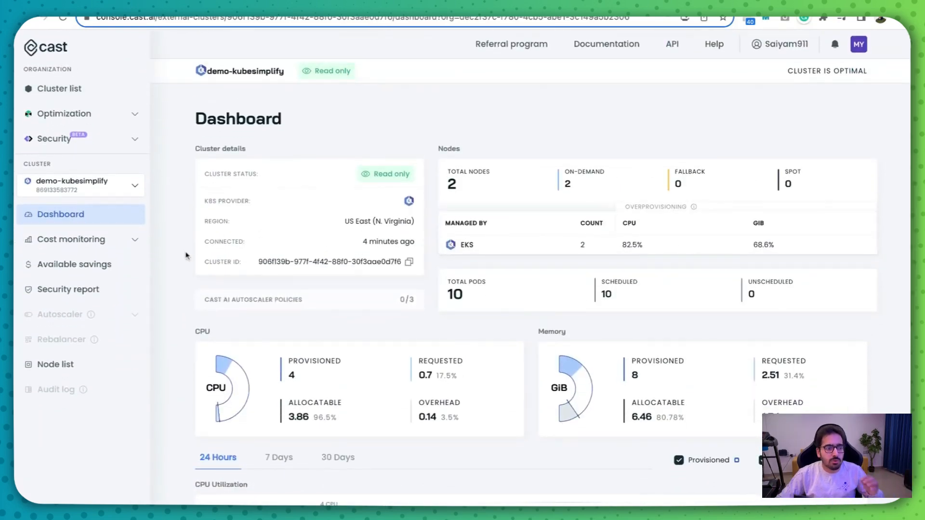
- Review the available savings report for demo-kubesimplify, including spot, Graviton (ARM) and cluster schedule preferences and the configuration comparison
click(82, 268)
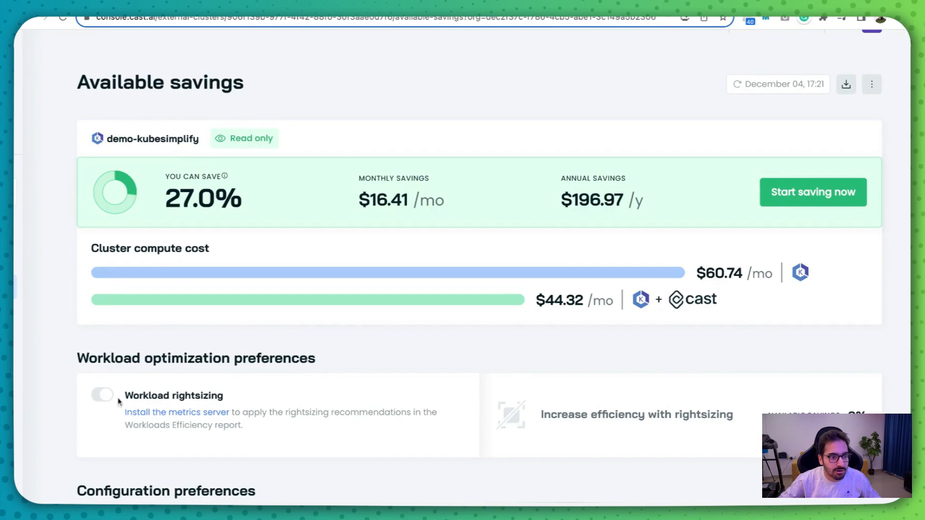
scroll(251, 318, down, 5)
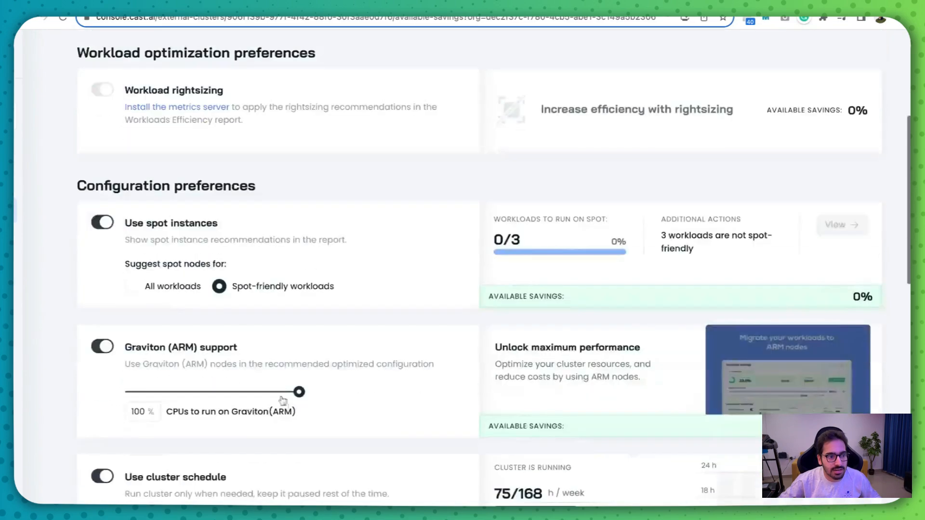
scroll(289, 269, down, 7)
scroll(333, 296, down, 2)
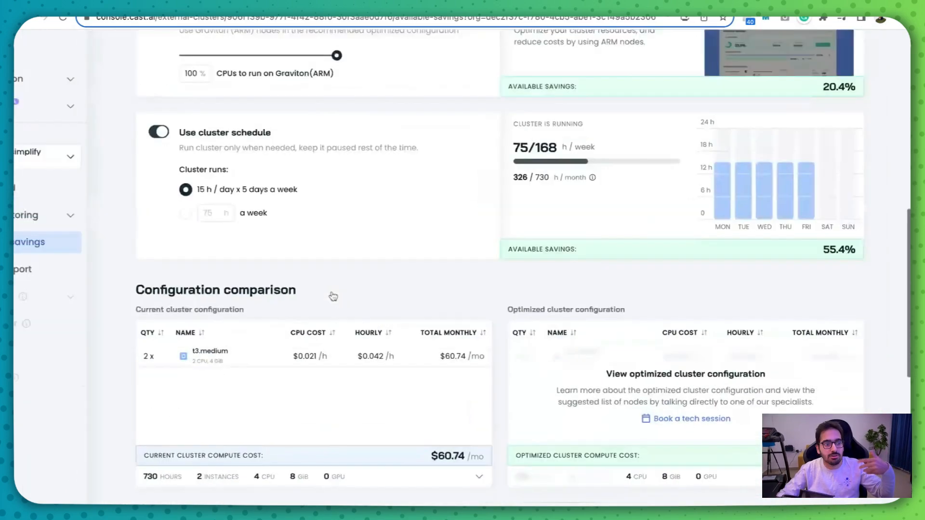
scroll(535, 267, up, 12)
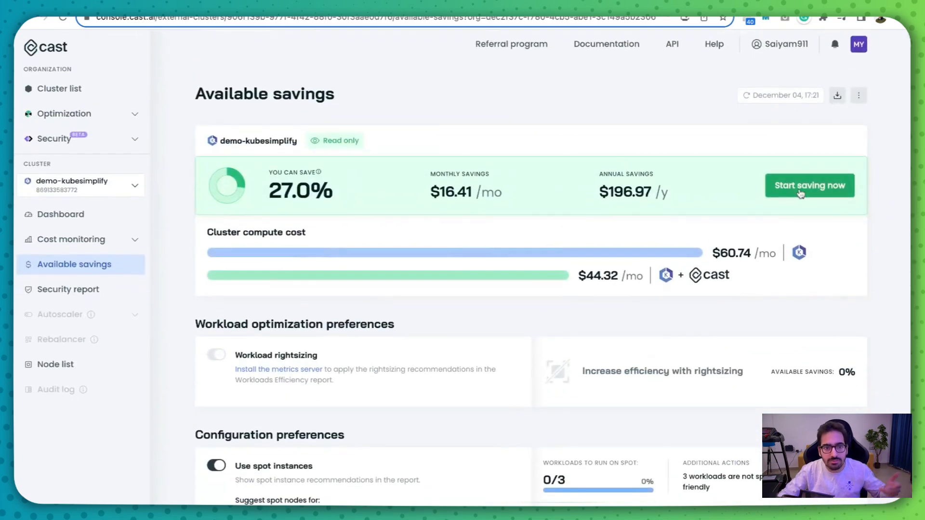
- Start enabling CAST AI automation and Security for demo-kubesimplify, and run the generated onboarding script with its API token in AWS CloudShell
click(800, 193)
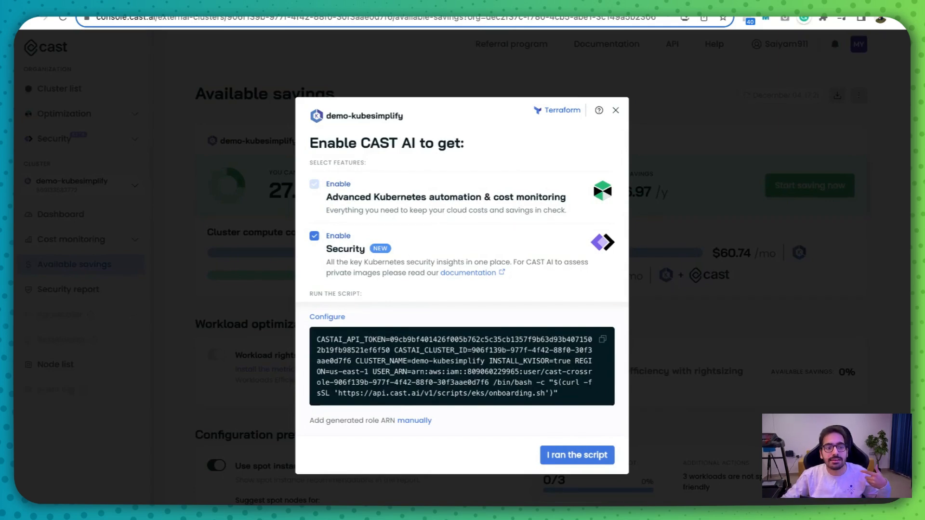
click(601, 340)
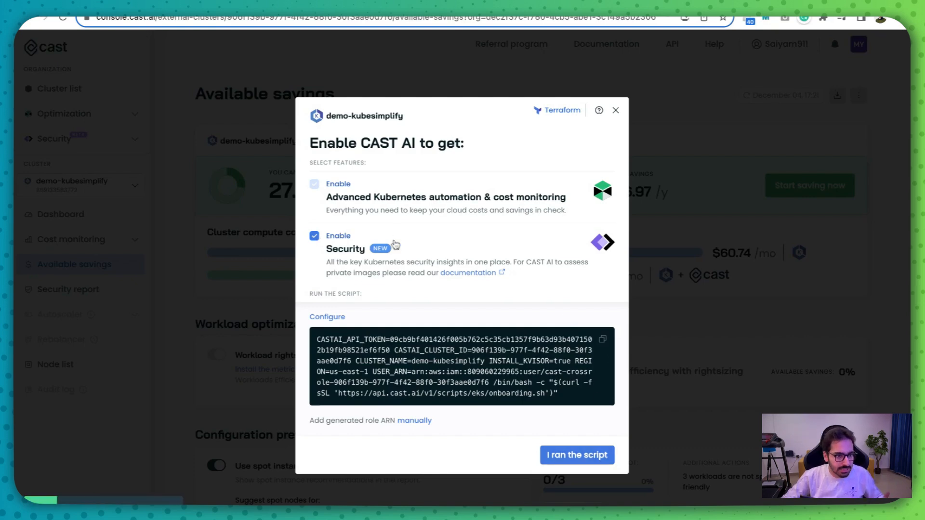
click(283, 3)
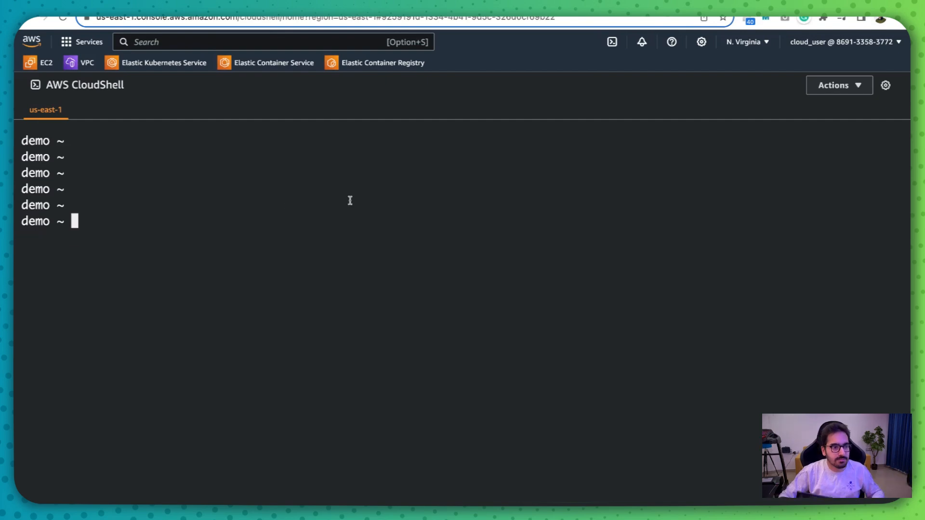
key(super+v)
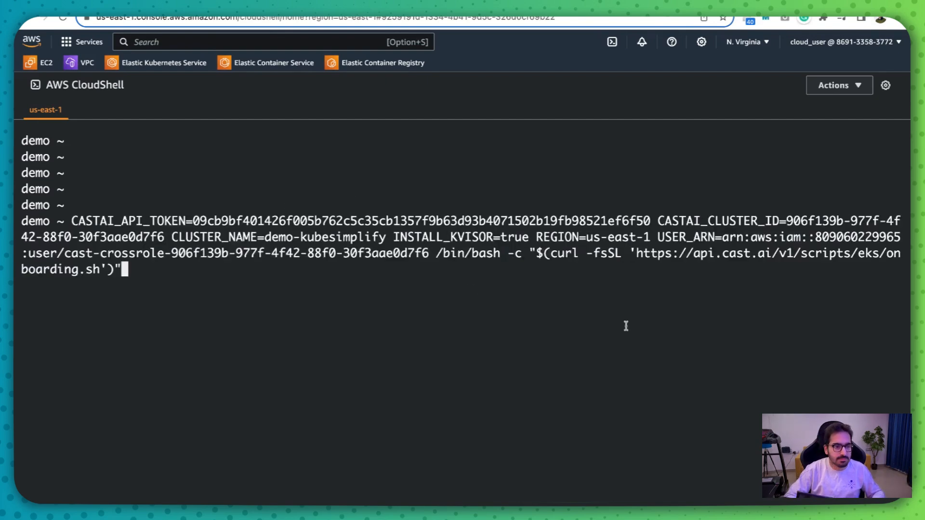
key(Return)
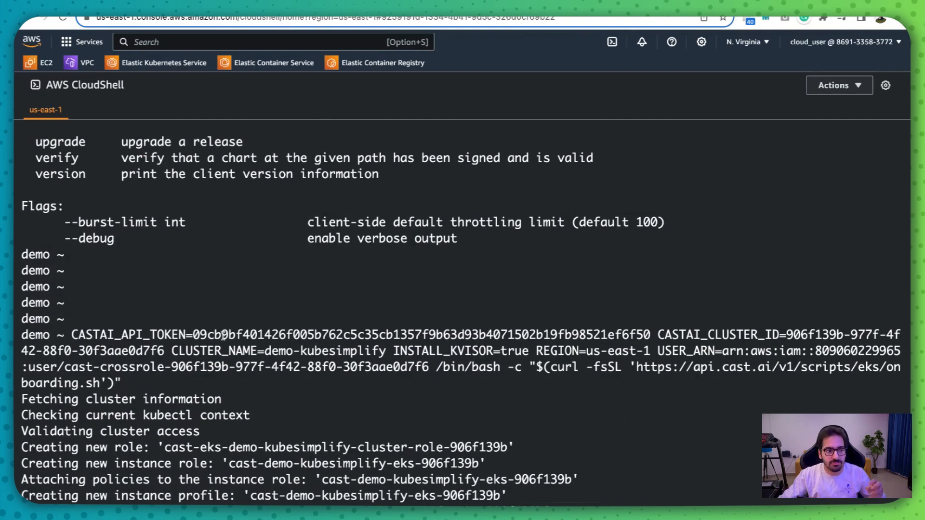
- Examine the onboarding output for the created roles, instance profile, attached policies and castai-cluster-controller installation
drag(113, 325, 193, 325)
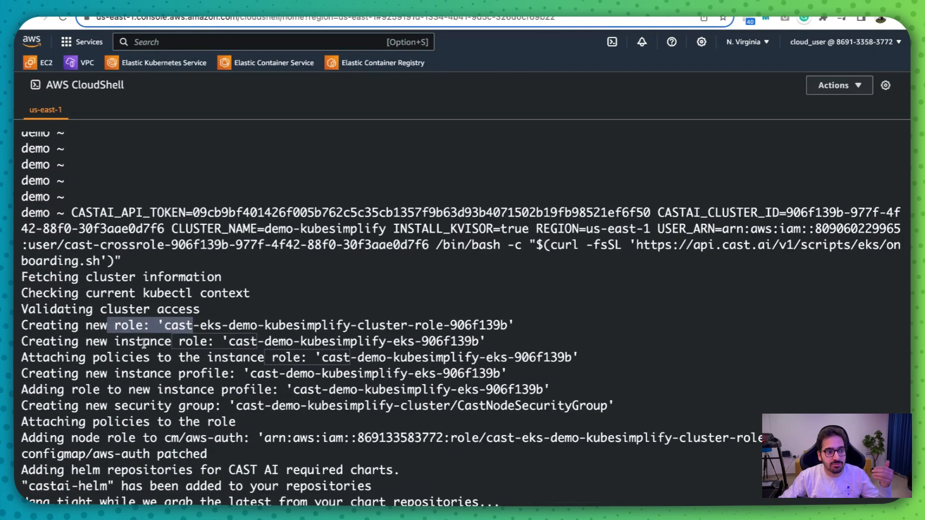
drag(145, 343, 216, 342)
drag(136, 359, 293, 375)
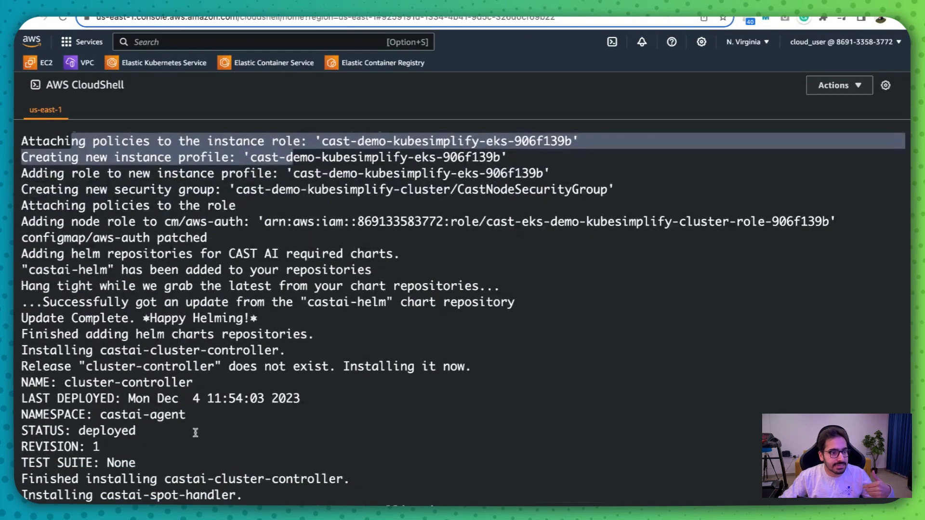
drag(172, 479, 293, 481)
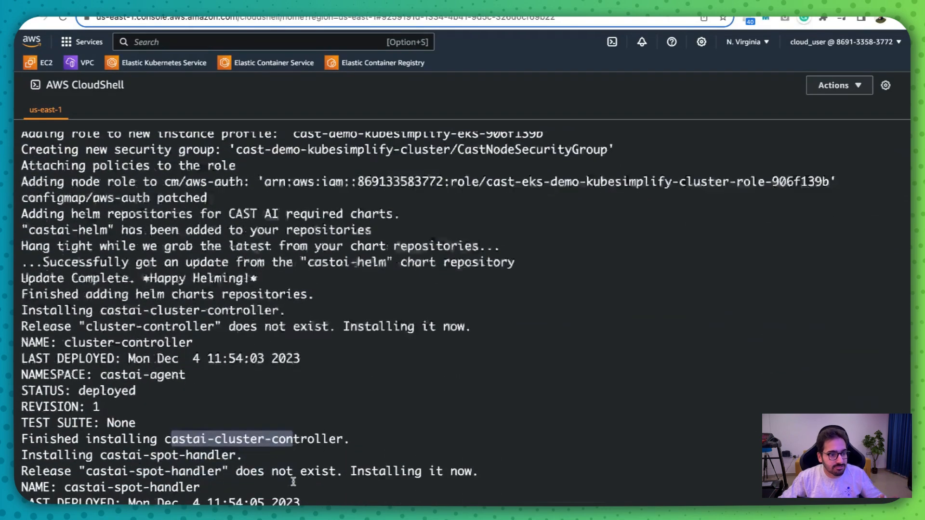
- Examine the rest of the onboarding output for the castai-spot-handler and castai-evictor installations
drag(184, 412, 341, 410)
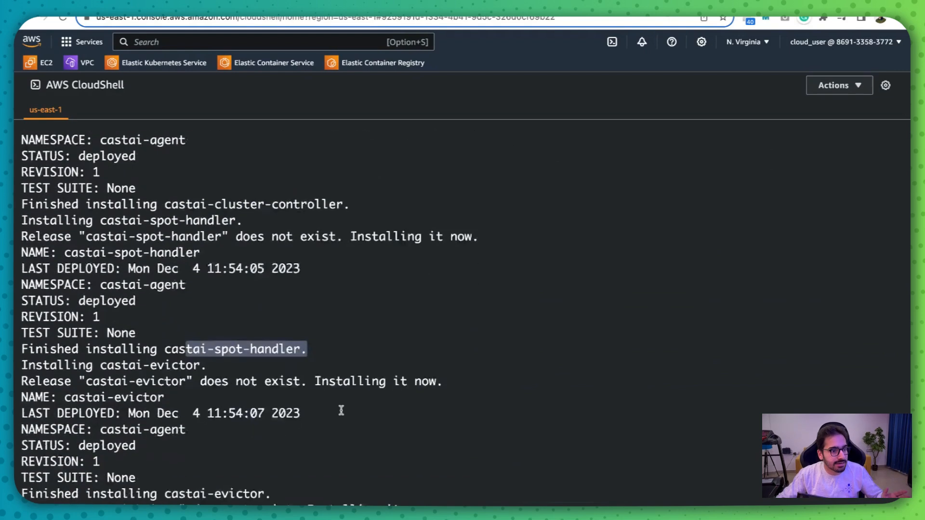
drag(143, 386, 268, 389)
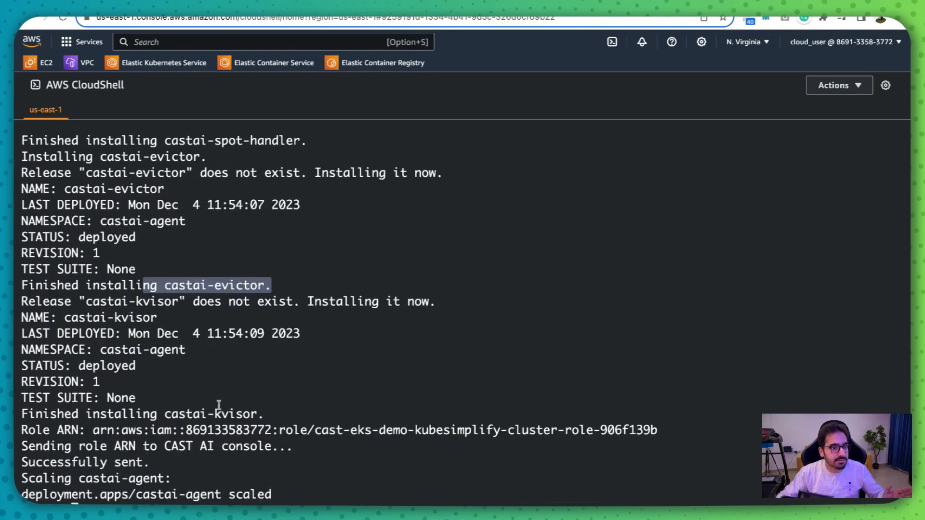
click(160, 474)
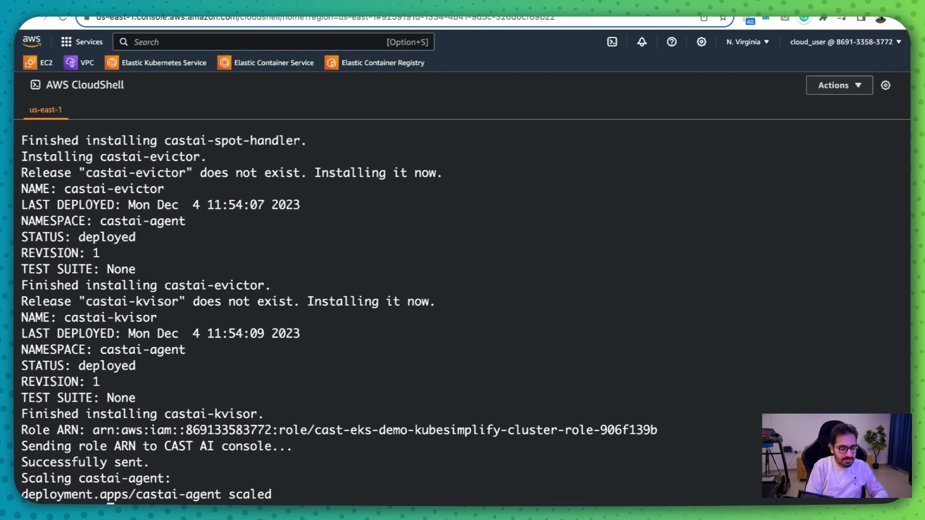
- List the pods in all namespaces with "kubectl get pods -A" and examine the castai-agent, cluster-controller and kvisor pods
key(Return)
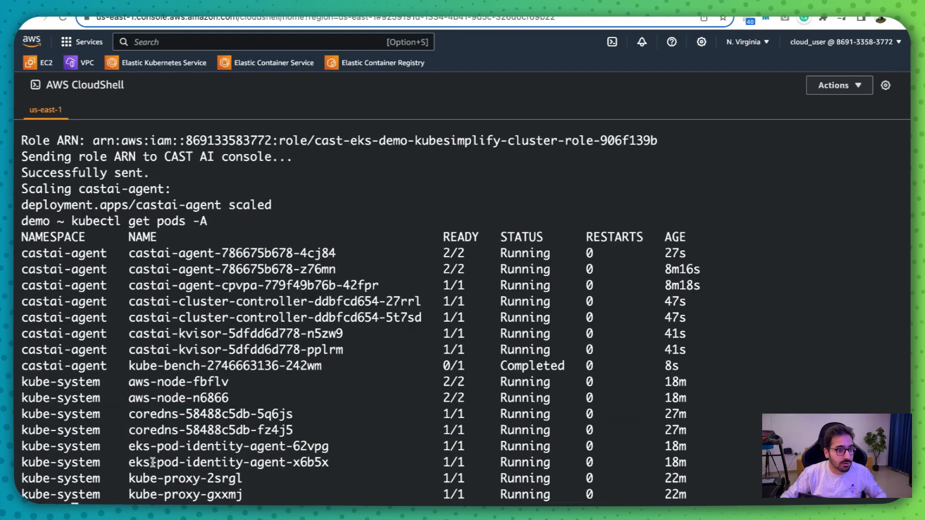
drag(25, 254, 605, 320)
click(606, 321)
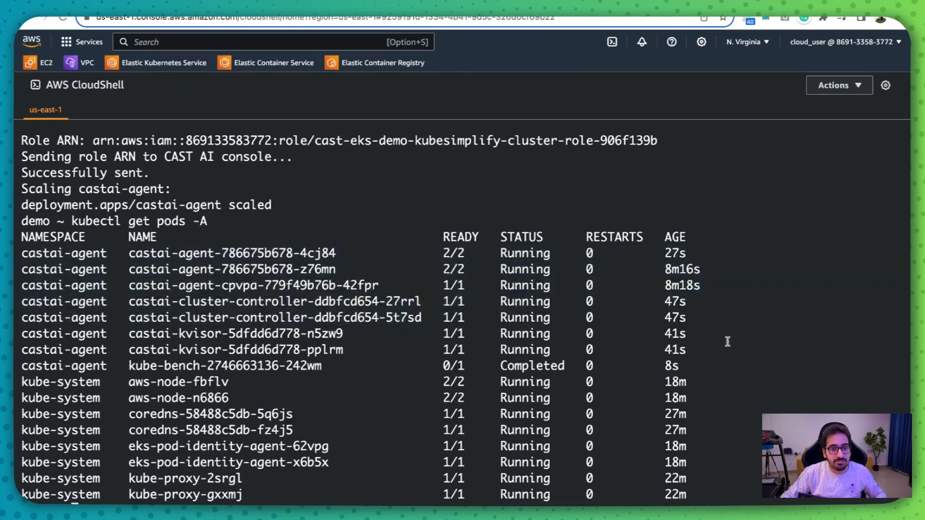
drag(722, 352, 22, 301)
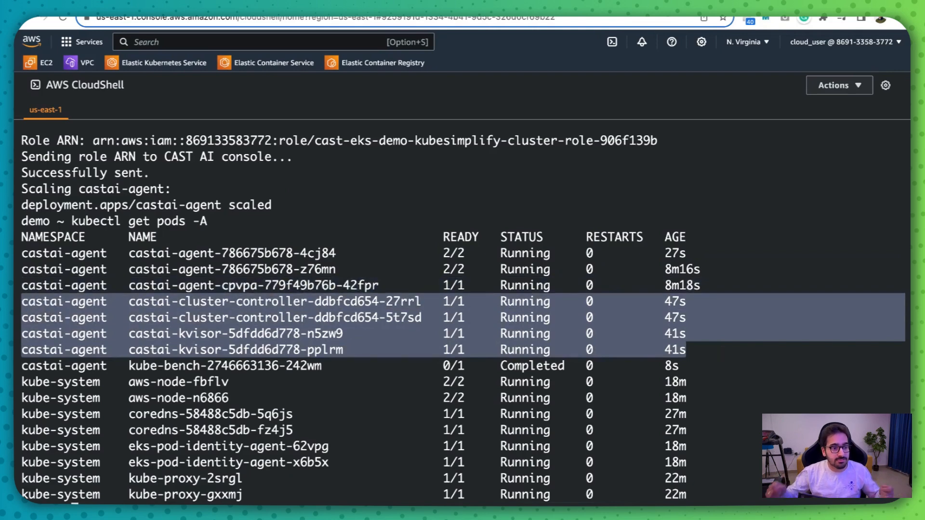
click(367, 334)
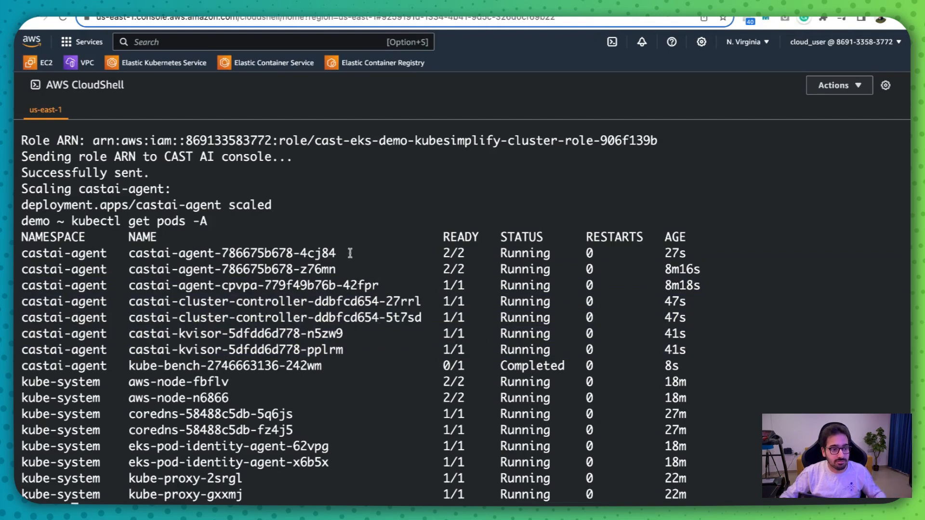
- Switch back to the CAST AI console and finish the enablement of automation, cost monitoring and Security for demo-kubesimplify
click(139, 5)
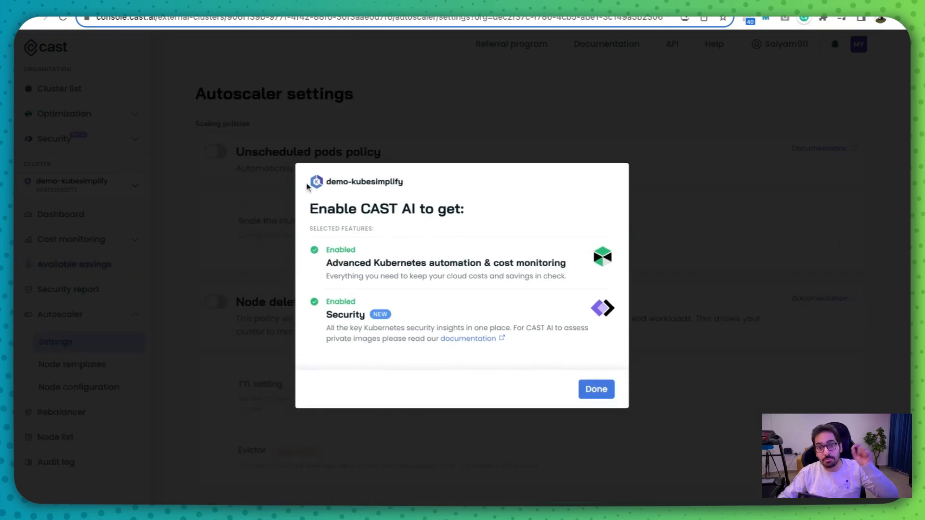
click(591, 395)
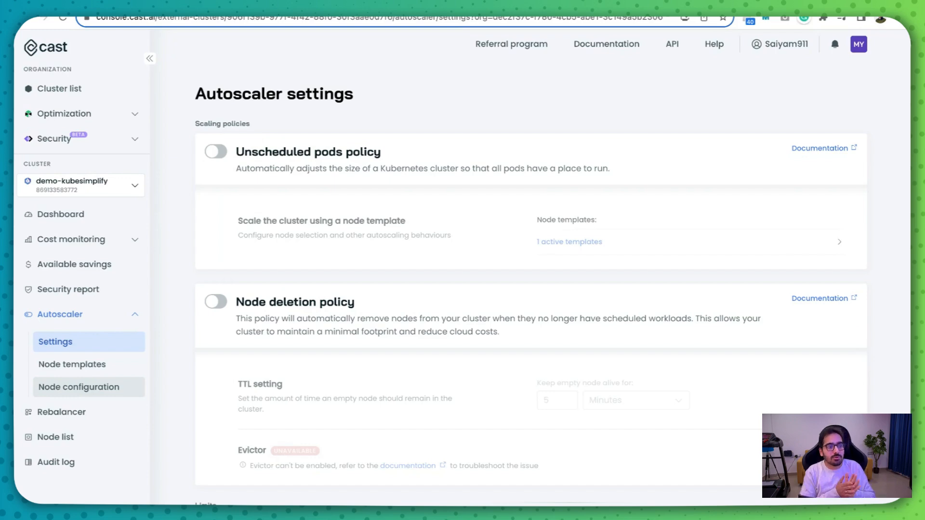
- Review the demo-kubesimplify dashboard's resource utilization and the cluster compute cost report under cost monitoring
click(60, 214)
scroll(557, 241, down, 5)
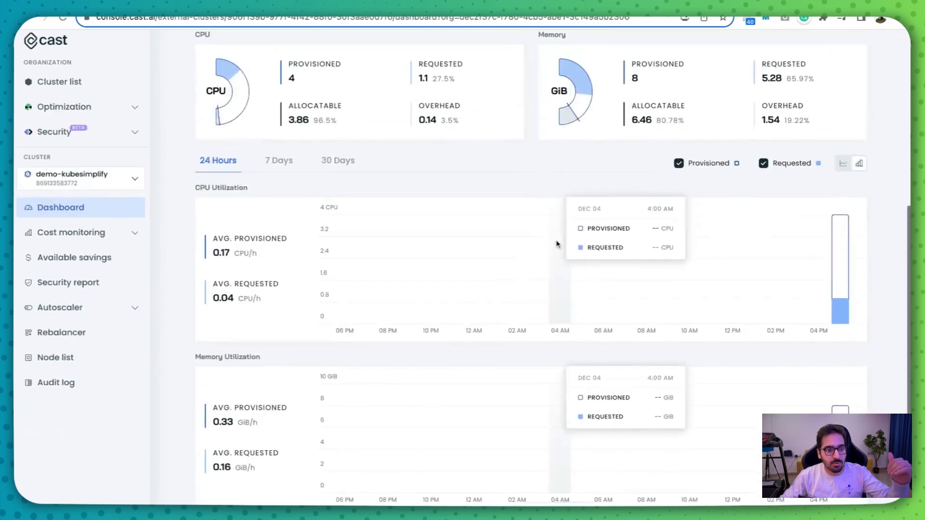
click(89, 239)
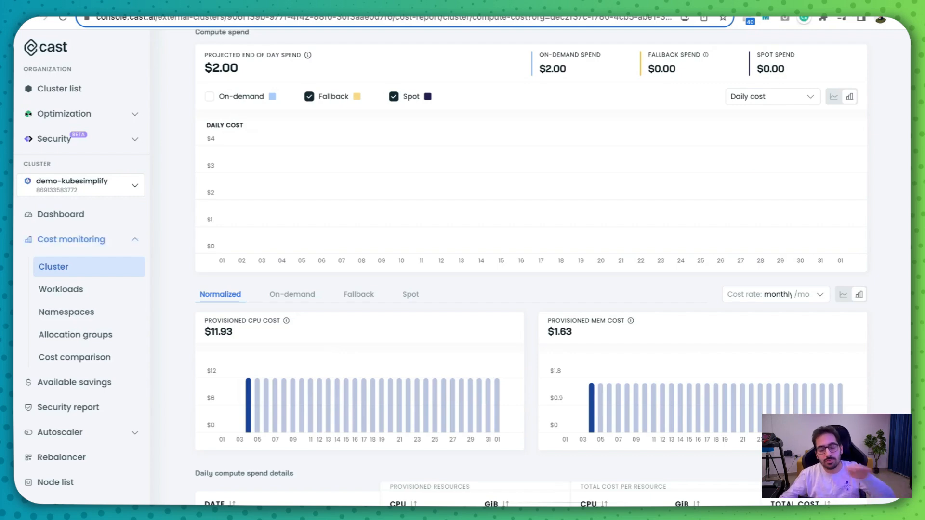
scroll(268, 272, up, 5)
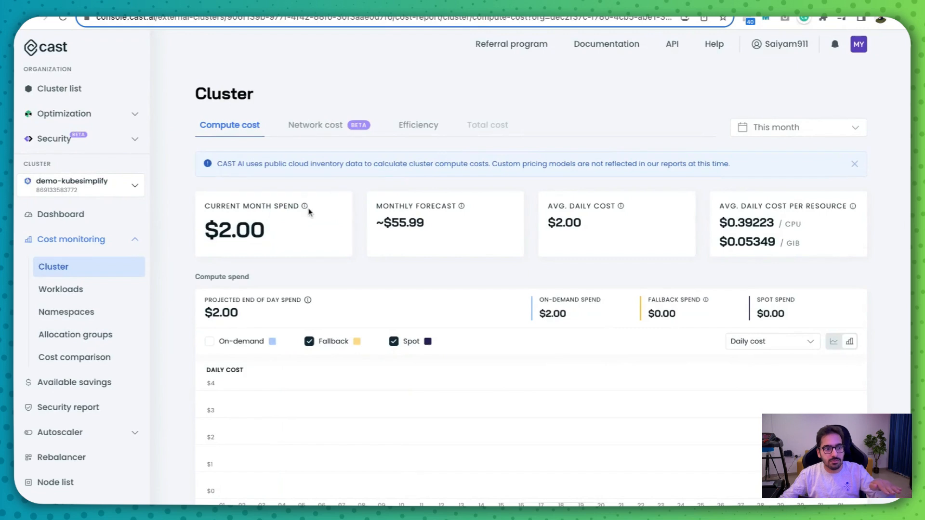
- Review the cluster's network cost view and its efficiency report for CPU and memory overprovisioning
click(313, 125)
click(202, 123)
click(322, 130)
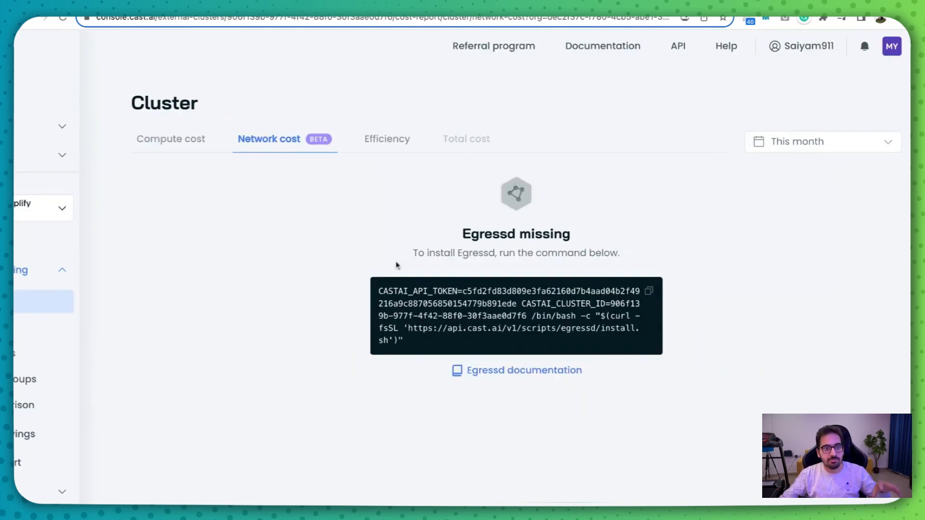
click(380, 145)
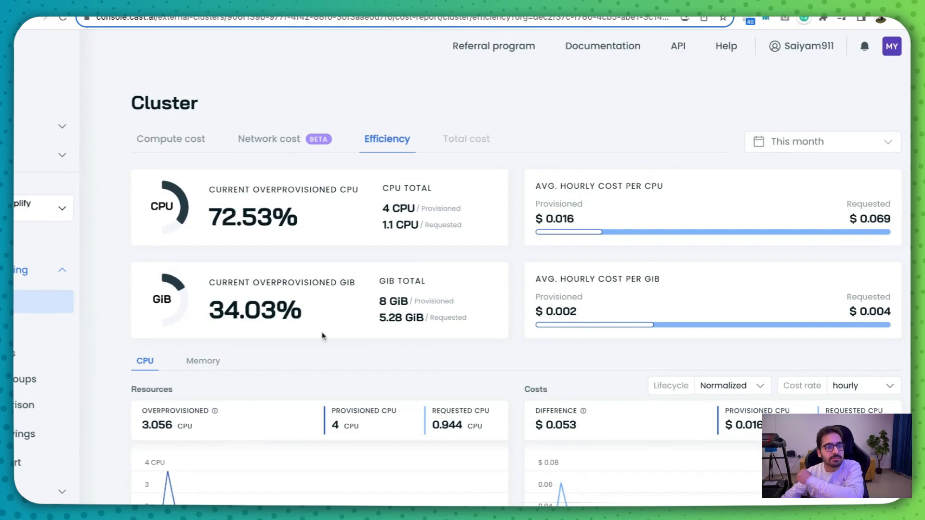
scroll(322, 336, down, 3)
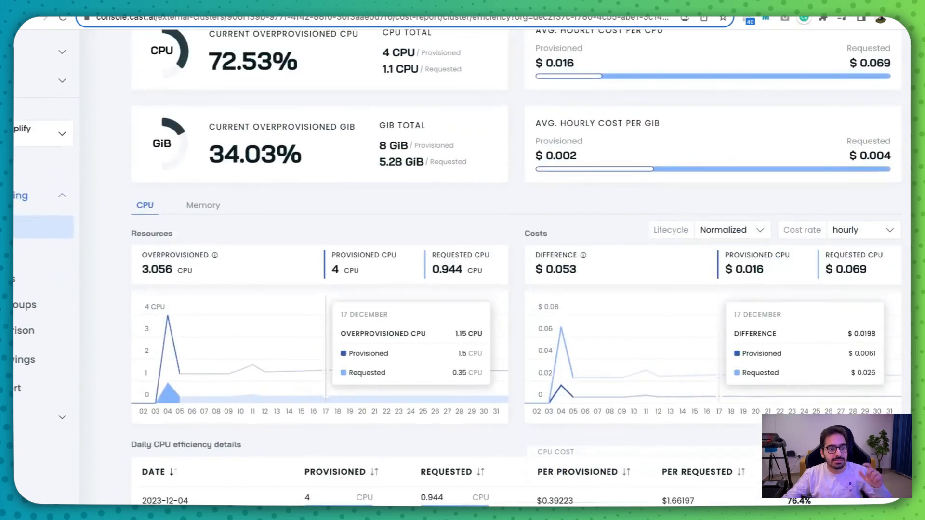
scroll(219, 240, up, 3)
- Return to the cluster's compute cost report and review its spend summary, provisioned cost charts and daily spend details
click(171, 139)
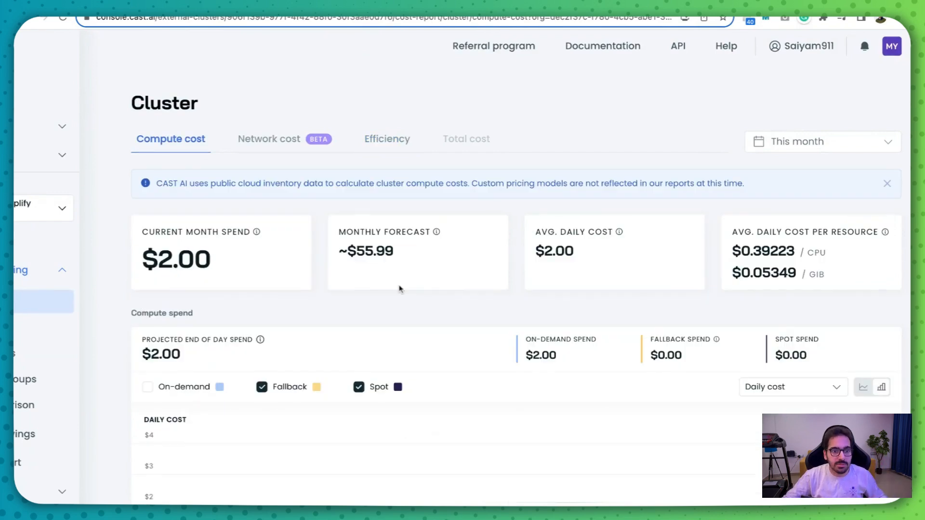
scroll(399, 288, down, 10)
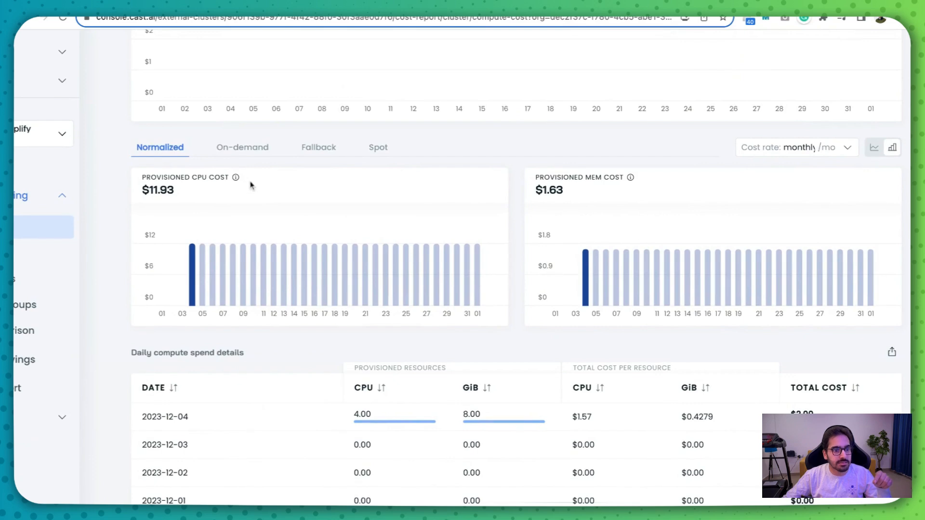
scroll(591, 180, up, 5)
scroll(591, 180, down, 3)
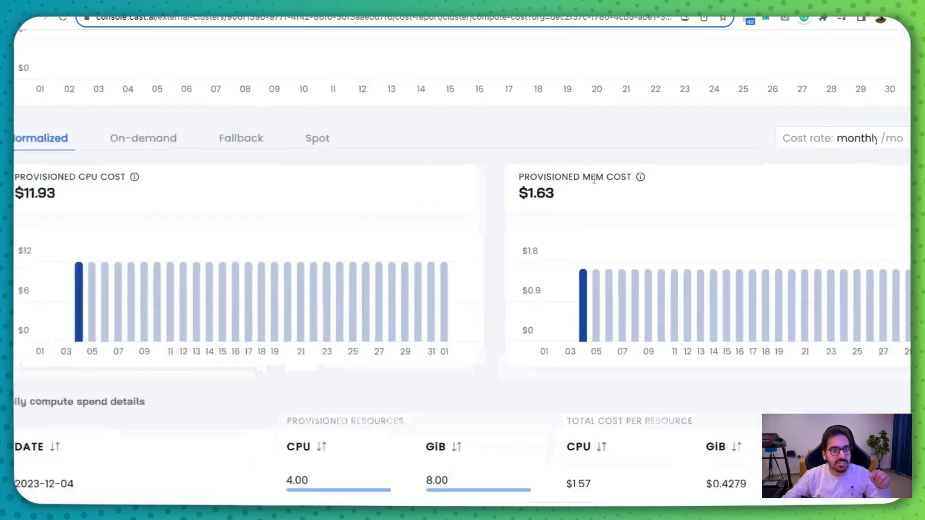
- Compare the provisioned CPU and memory costs across the Normalized, On-demand, Spot and Fallback views
click(155, 140)
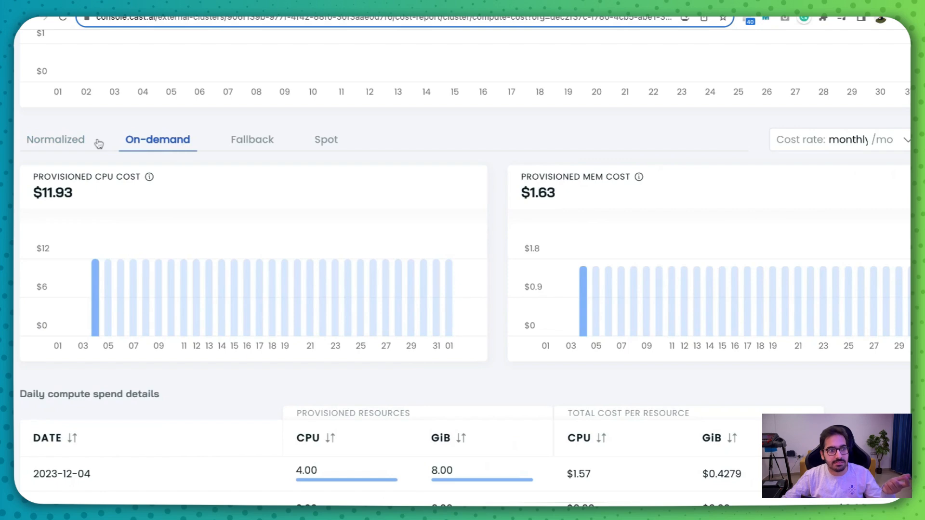
click(55, 141)
click(137, 141)
click(77, 140)
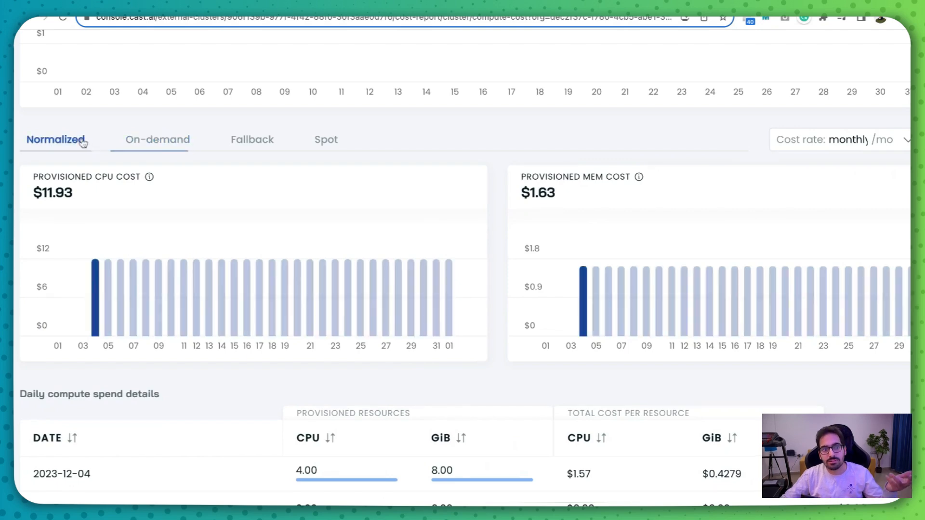
scroll(190, 220, down, 3)
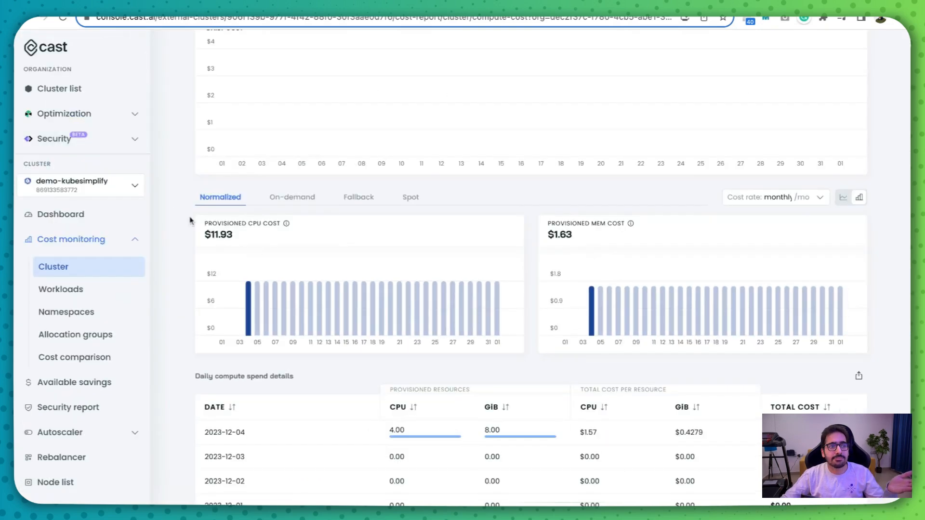
click(411, 198)
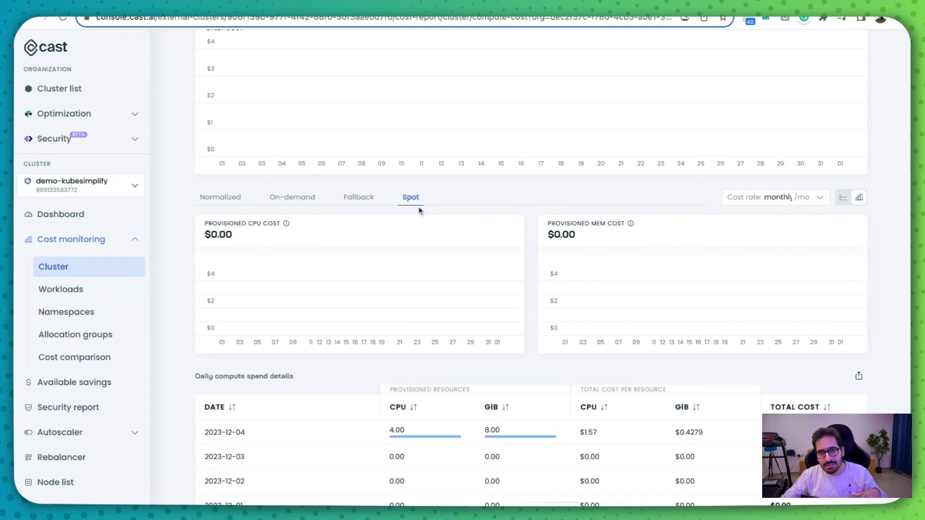
click(375, 202)
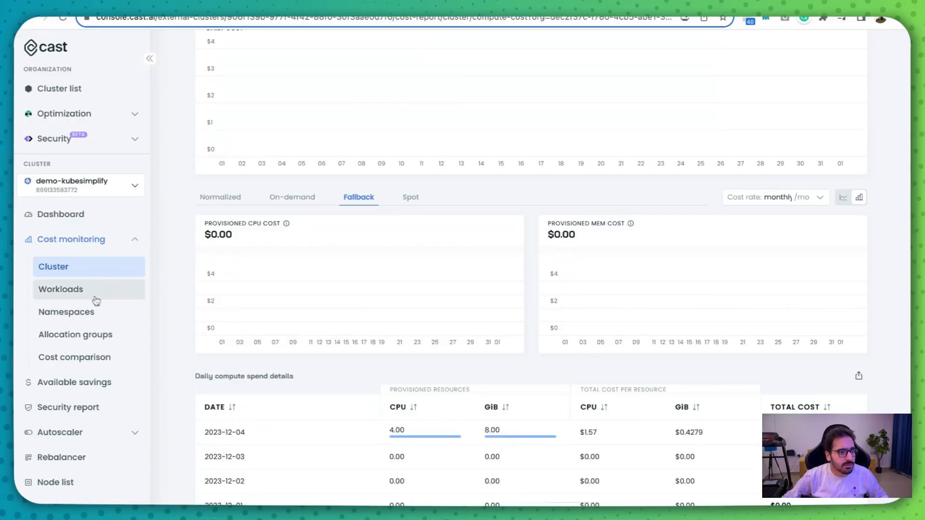
- Review the compute cost per workload and look through the namespace and label filter options
click(95, 300)
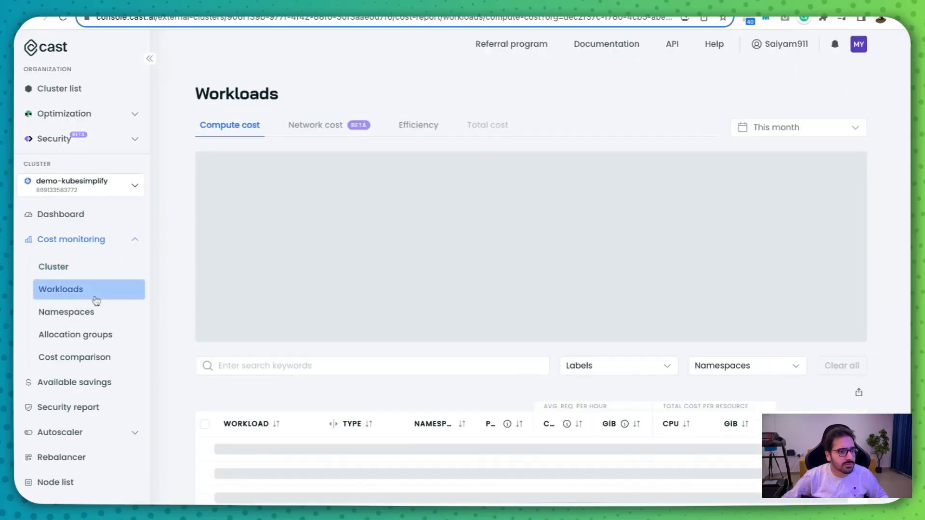
scroll(310, 290, down, 3)
scroll(311, 290, up, 3)
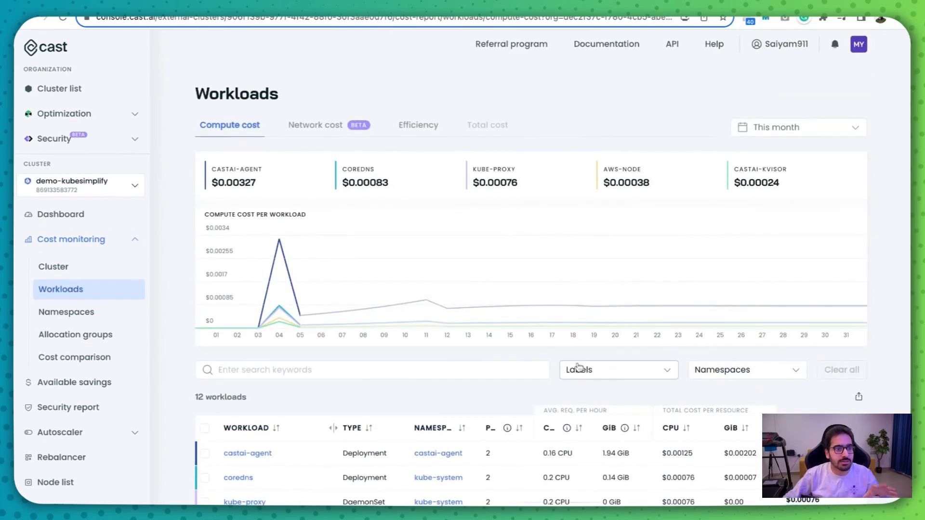
click(740, 376)
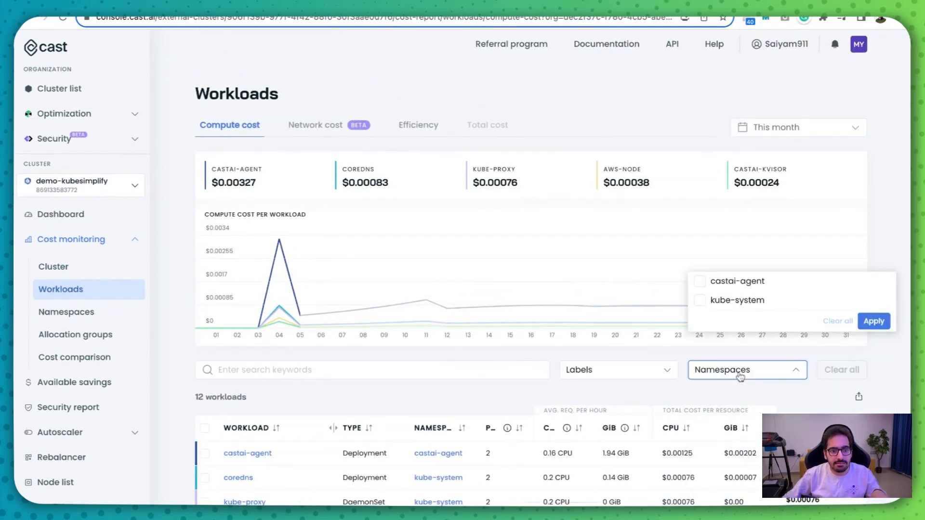
click(740, 375)
click(738, 375)
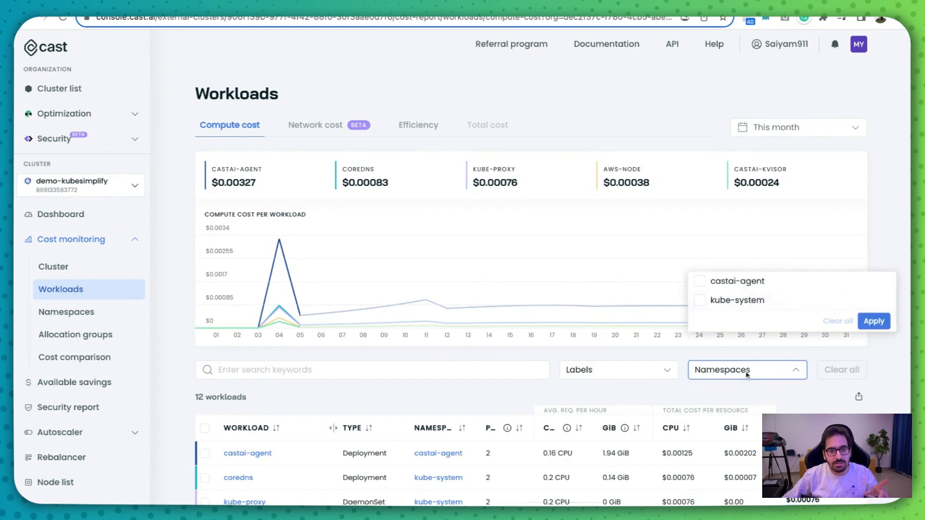
click(621, 372)
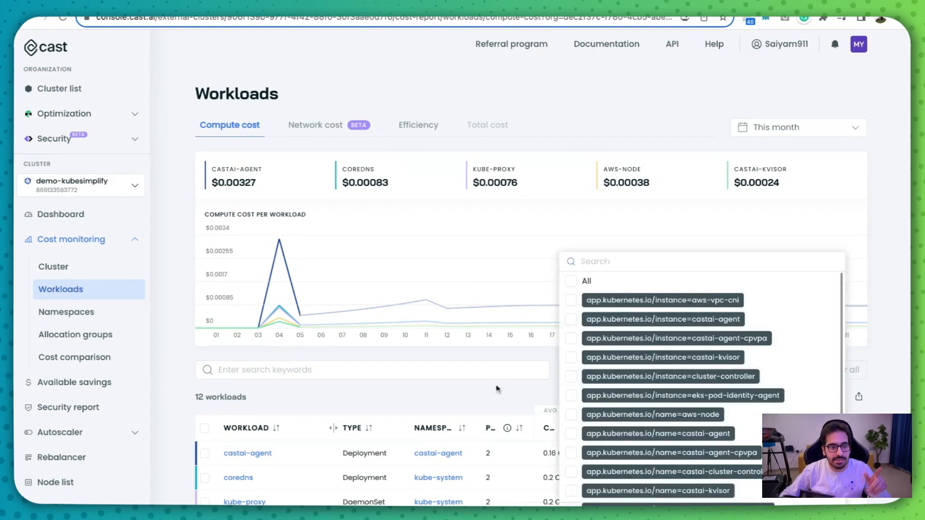
click(626, 376)
- Filter the workloads cost report to the kube-system namespace and review the costs of its workloads
click(727, 370)
click(701, 308)
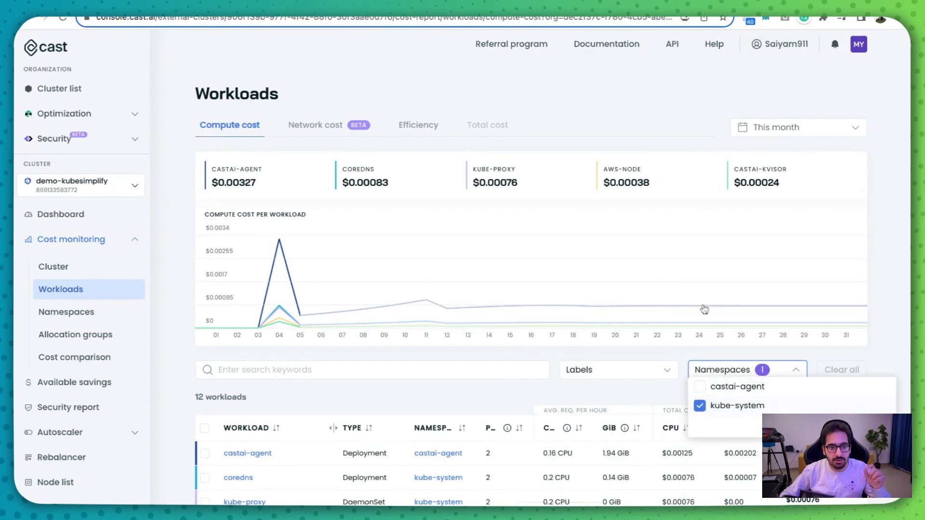
click(876, 426)
scroll(530, 265, down, 3)
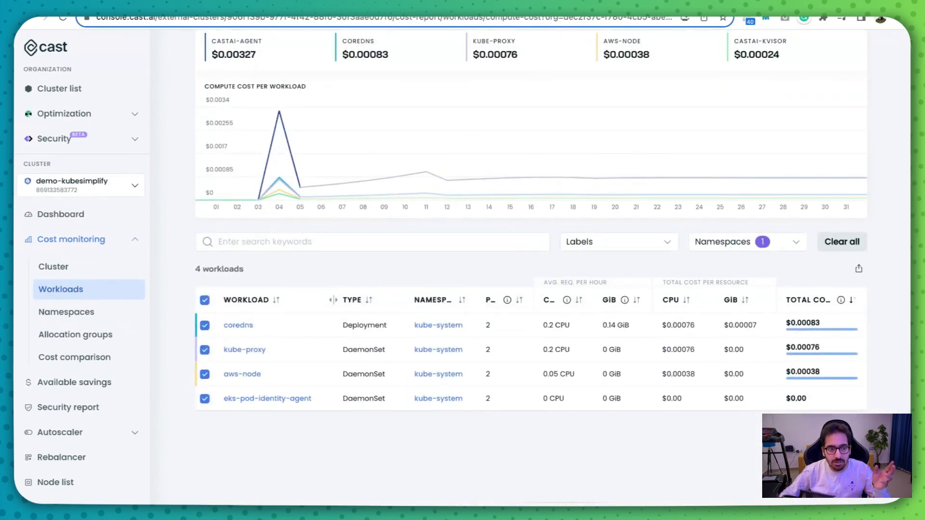
- Review the compute cost per namespace and look through the unfiltered workloads cost list again
click(137, 318)
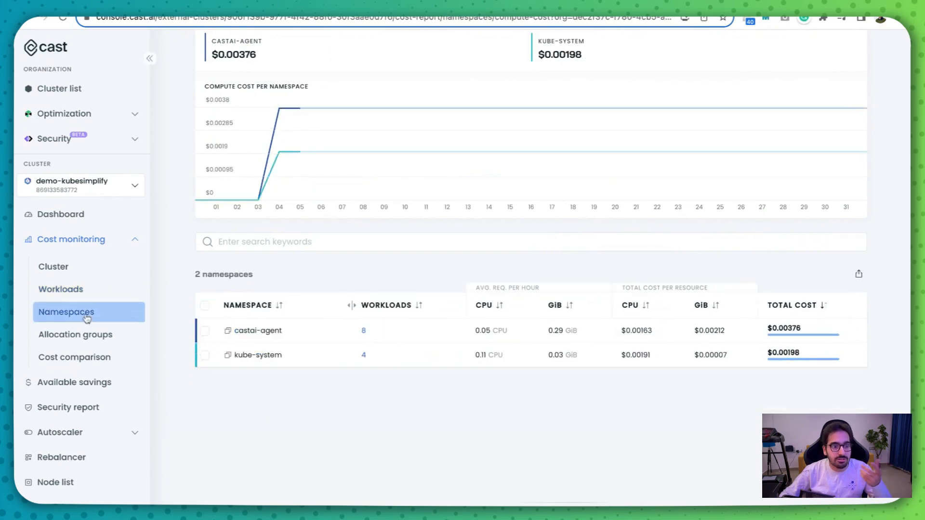
click(68, 295)
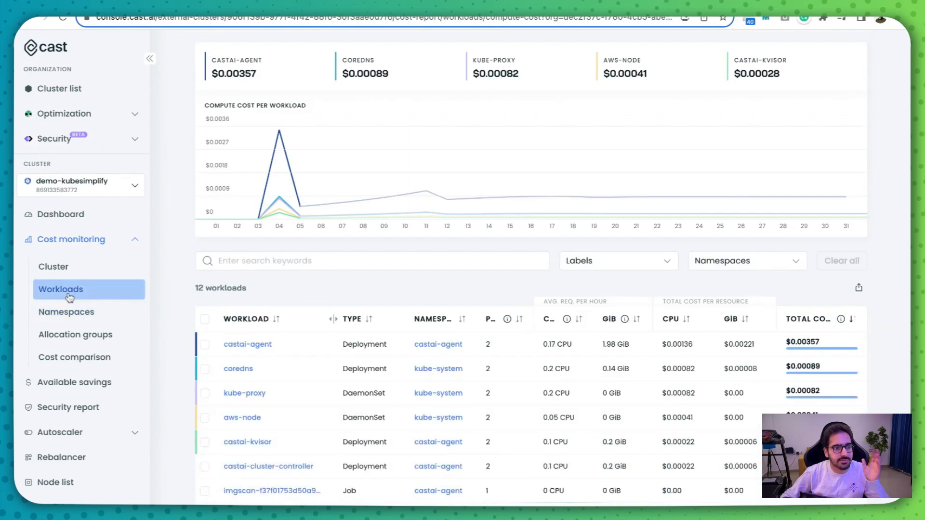
scroll(289, 392, down, 3)
scroll(289, 396, up, 1)
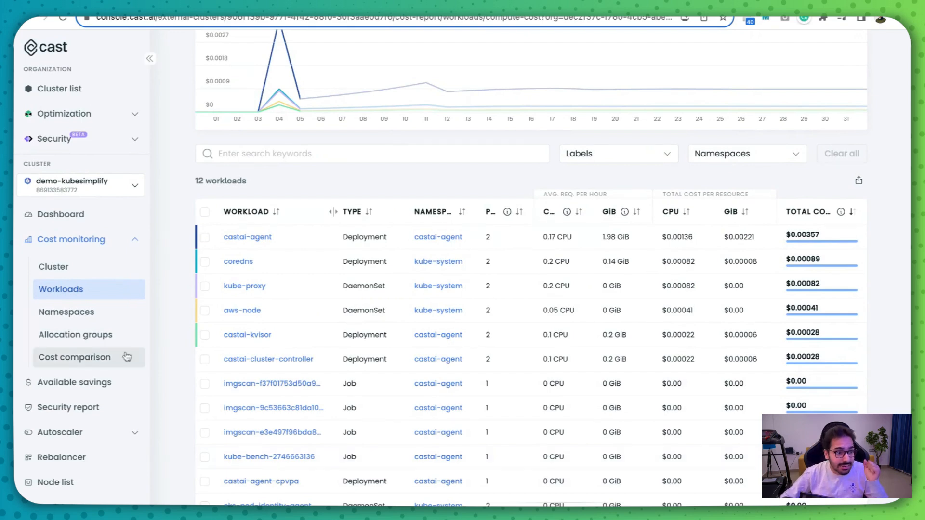
- Review the allocation groups report and look through the namespace options of a new allocation group without creating one
click(112, 335)
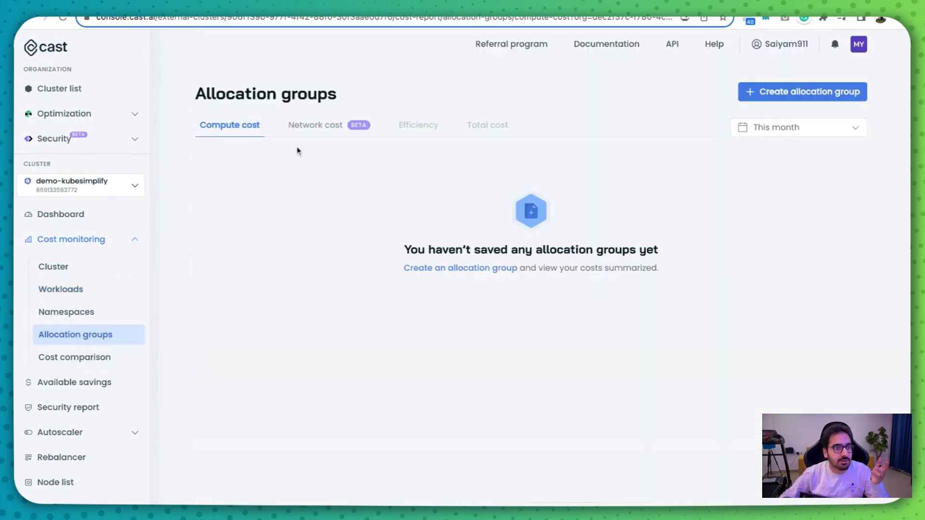
click(780, 91)
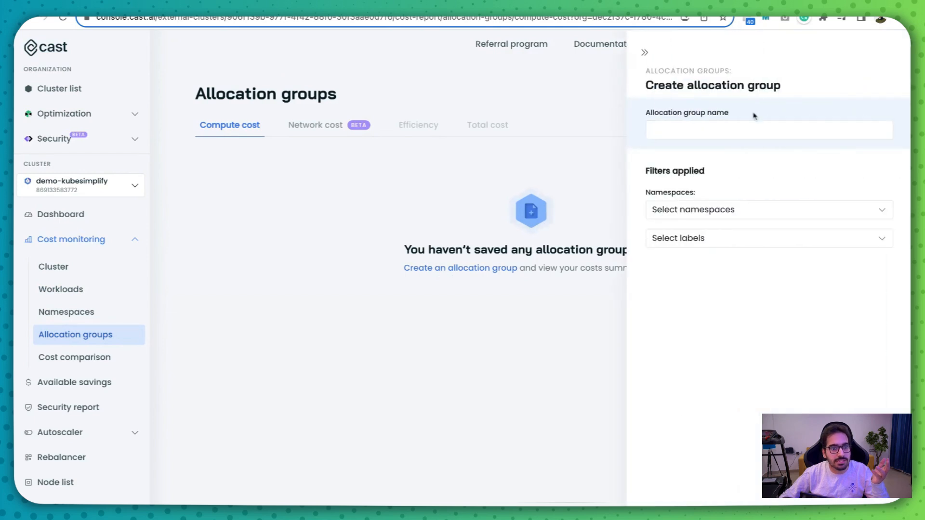
click(725, 215)
click(732, 327)
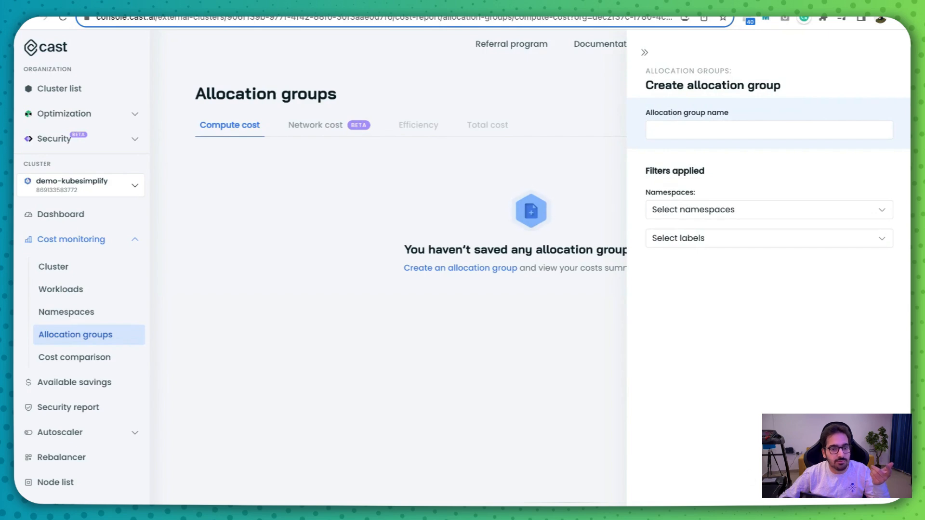
click(400, 394)
- Review the cost comparison report and return to the cluster compute cost report
click(104, 366)
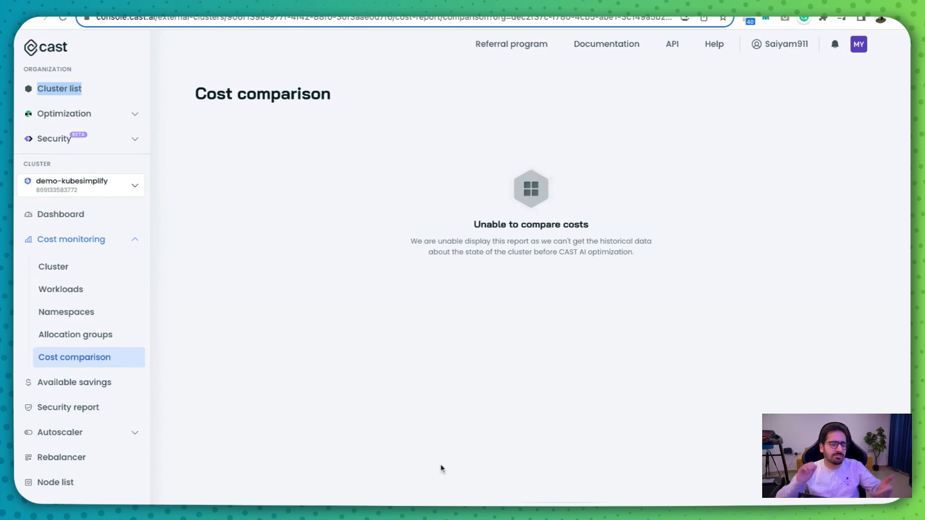
click(72, 246)
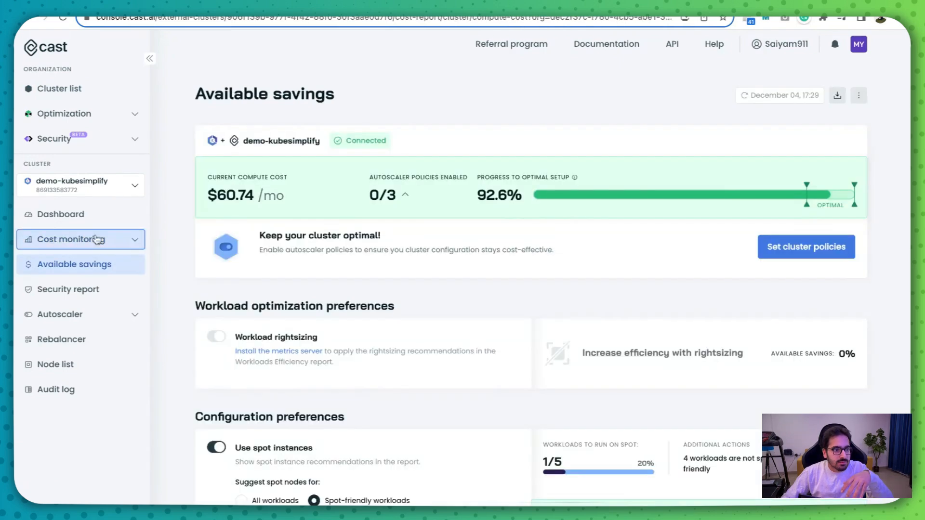
click(96, 240)
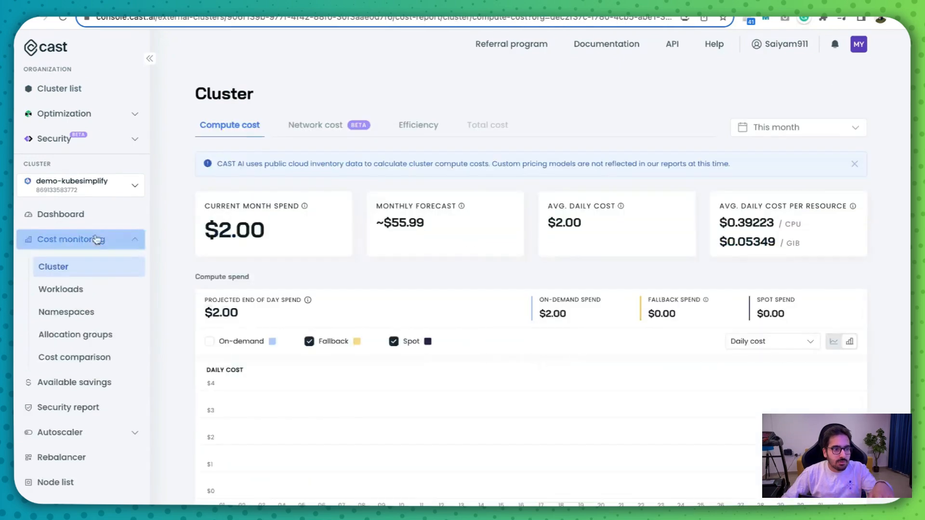
click(128, 244)
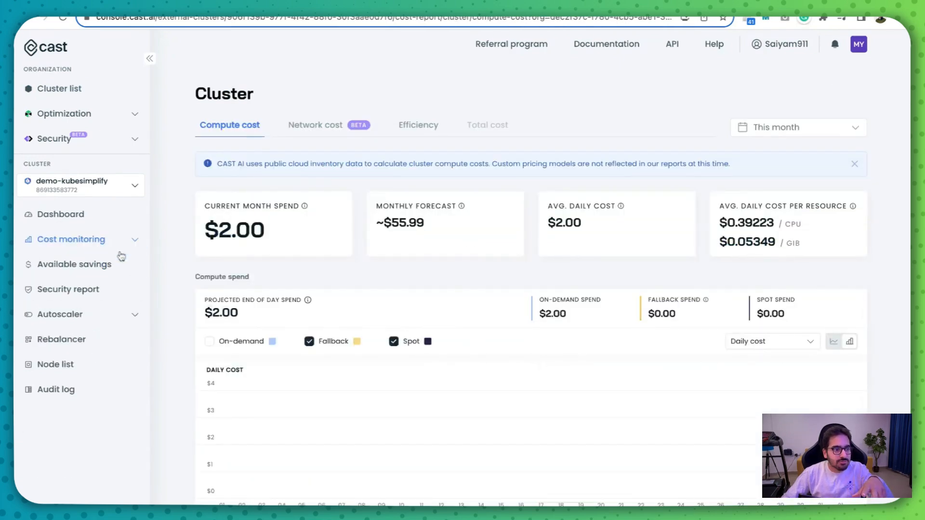
- Enable the Unscheduled pods policy in the autoscaler settings
click(81, 314)
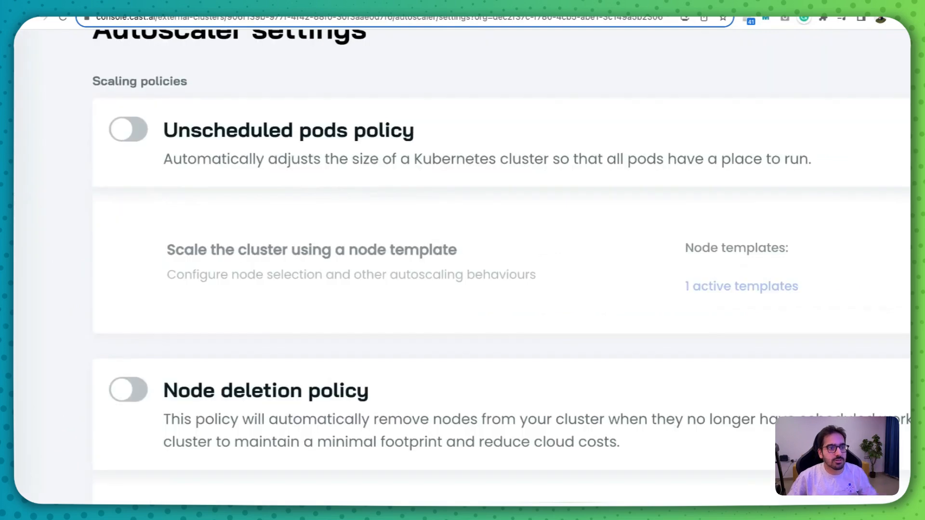
drag(196, 163, 603, 162)
drag(677, 161, 801, 162)
click(802, 161)
click(135, 132)
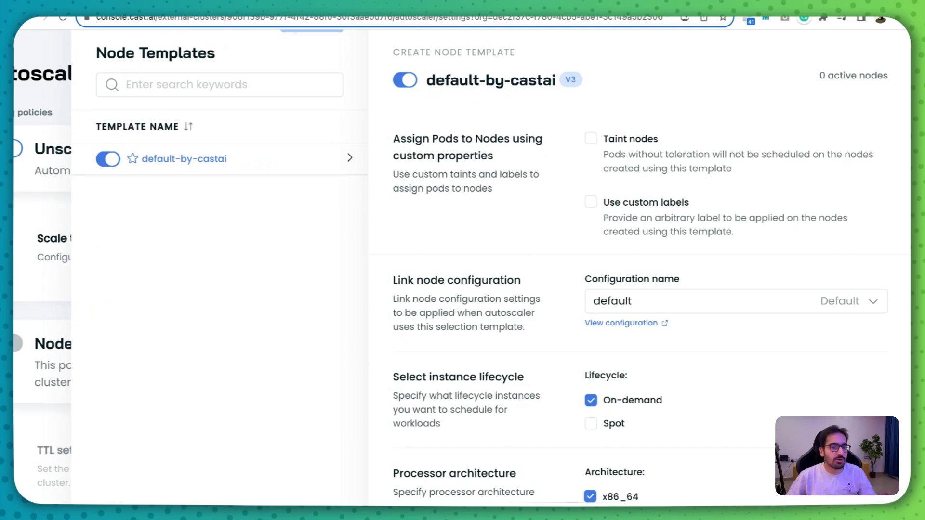
- Add the Spot lifecycle to the default-by-castai node template and enable its spot fallback
scroll(532, 397, down, 1)
scroll(532, 396, up, 3)
scroll(532, 396, right, 1)
click(543, 394)
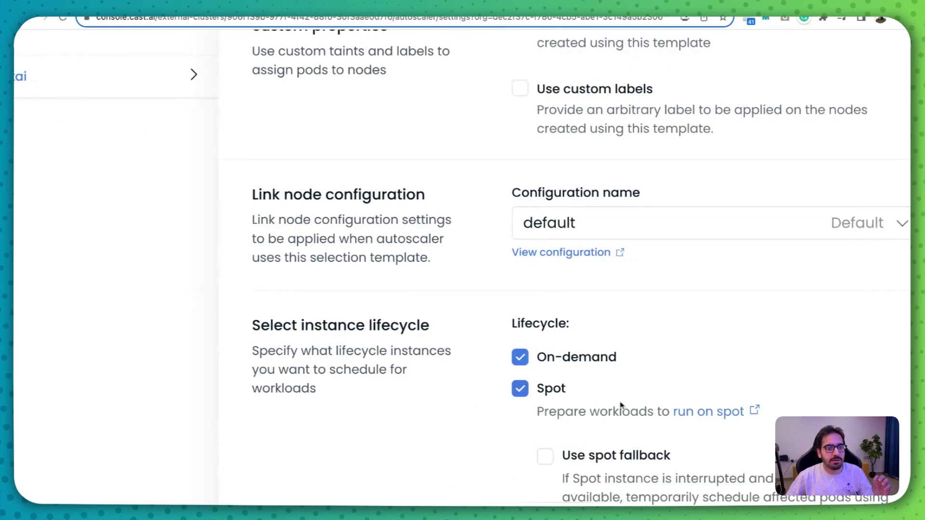
scroll(625, 406, down, 4)
scroll(625, 406, right, 1)
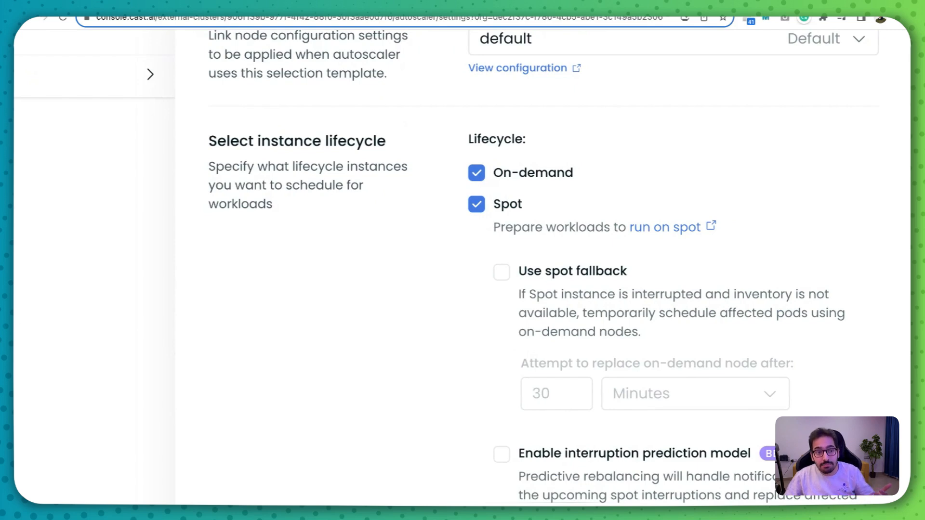
click(546, 273)
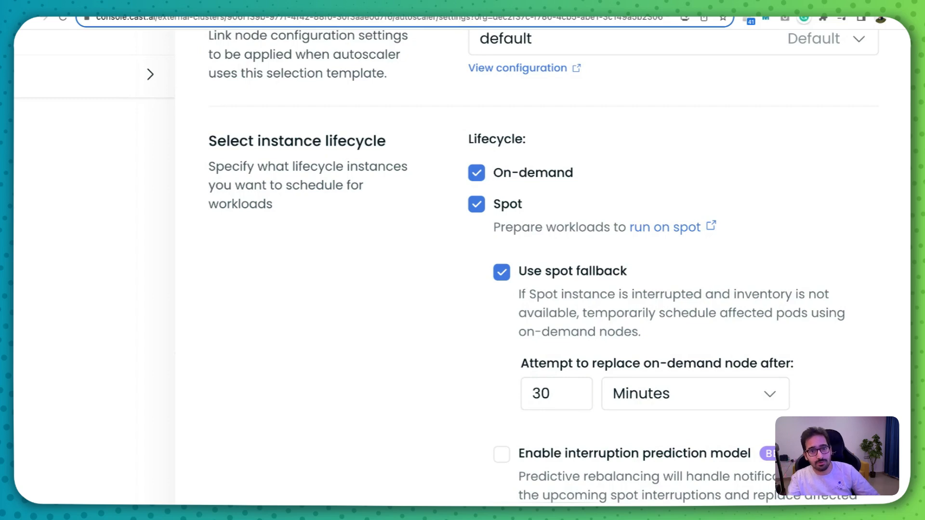
- Enable the interruption prediction model and spot instance diversification in the node template
scroll(687, 475, down, 2)
scroll(687, 474, up, 4)
scroll(765, 421, right, 2)
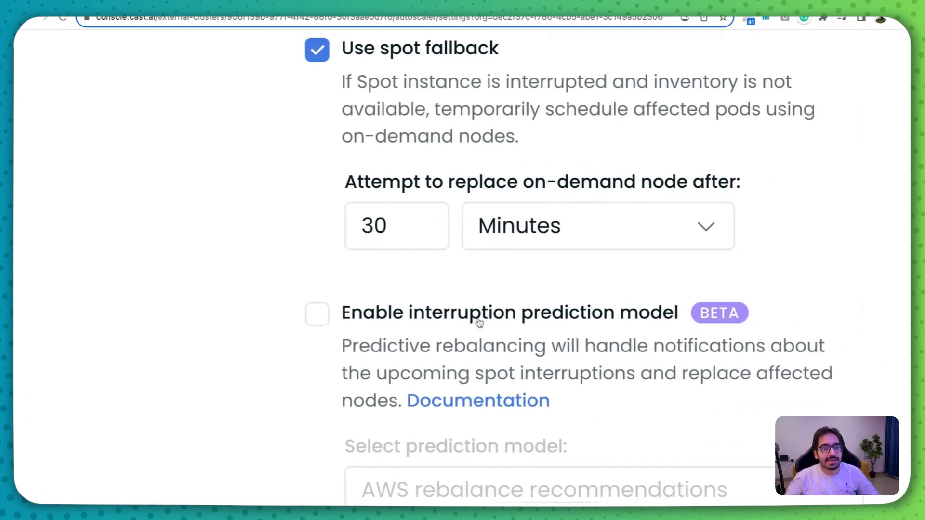
click(316, 314)
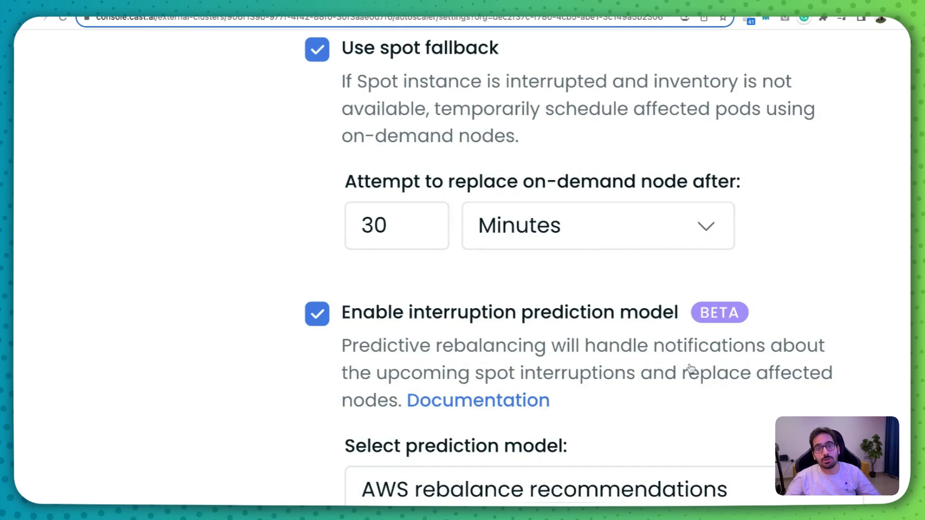
scroll(679, 342, down, 5)
scroll(476, 420, down, 1)
scroll(476, 419, down, 2)
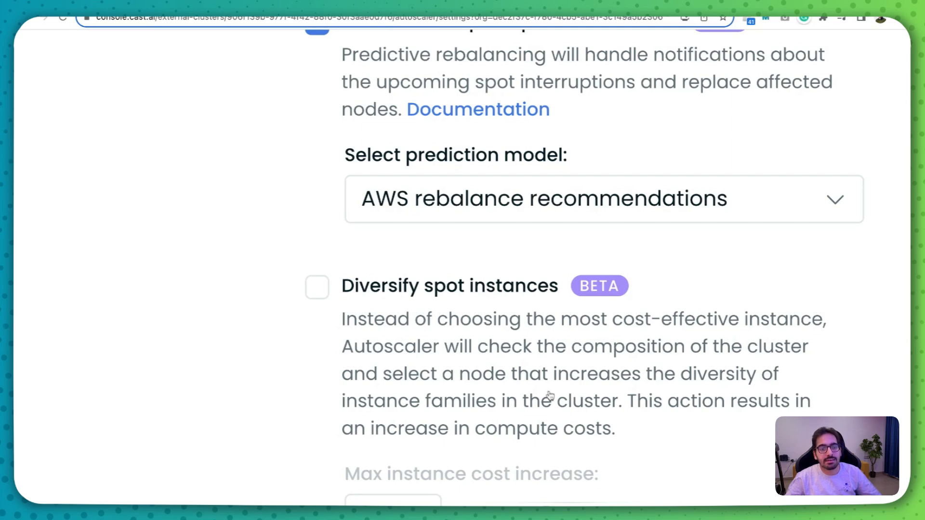
click(316, 288)
scroll(594, 394, down, 5)
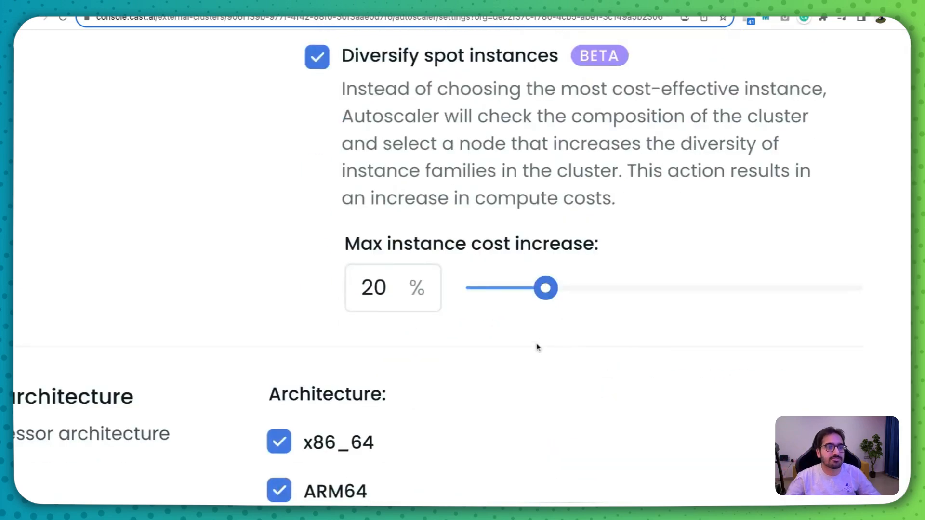
- Review the template's processor architecture, GPU, instance constraint and available instance settings, and save and close the node template
scroll(537, 351, down, 4)
scroll(537, 352, down, 3)
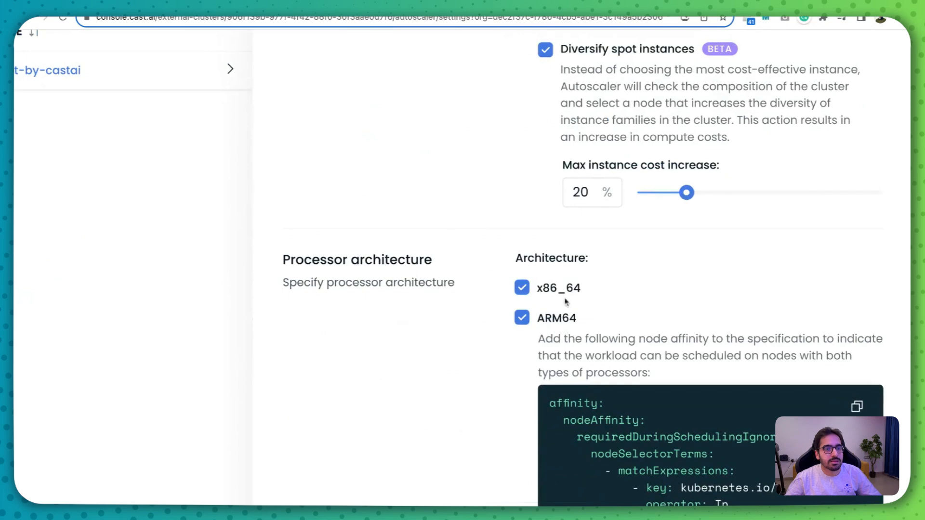
scroll(635, 305, down, 6)
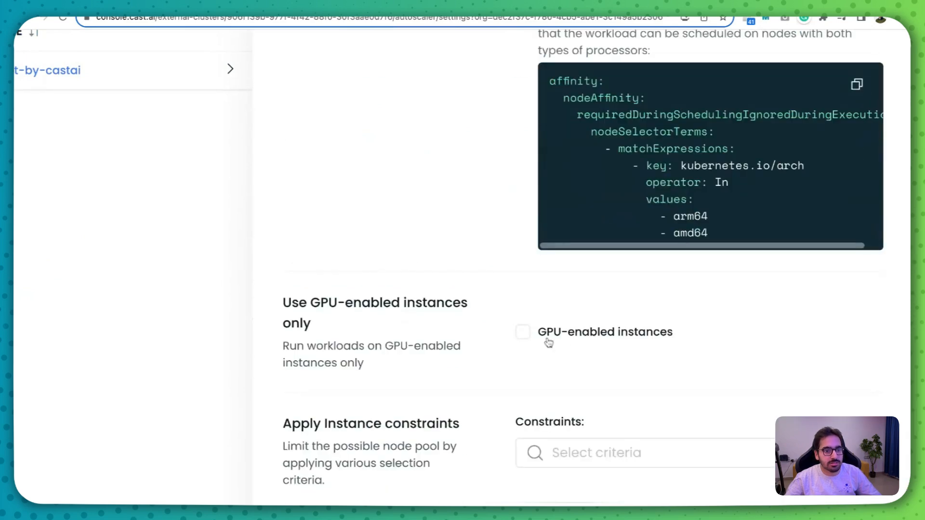
scroll(561, 395, down, 1)
scroll(562, 396, down, 4)
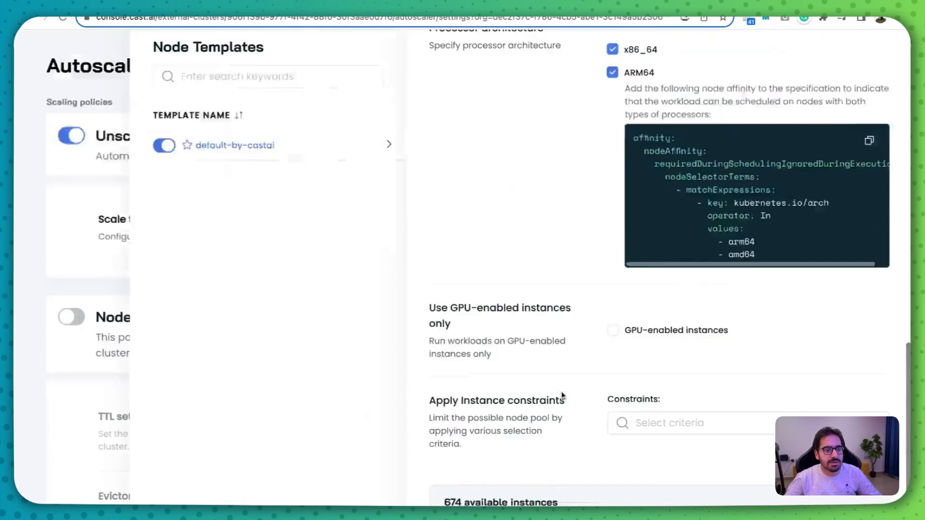
scroll(605, 466, up, 3)
scroll(606, 466, up, 3)
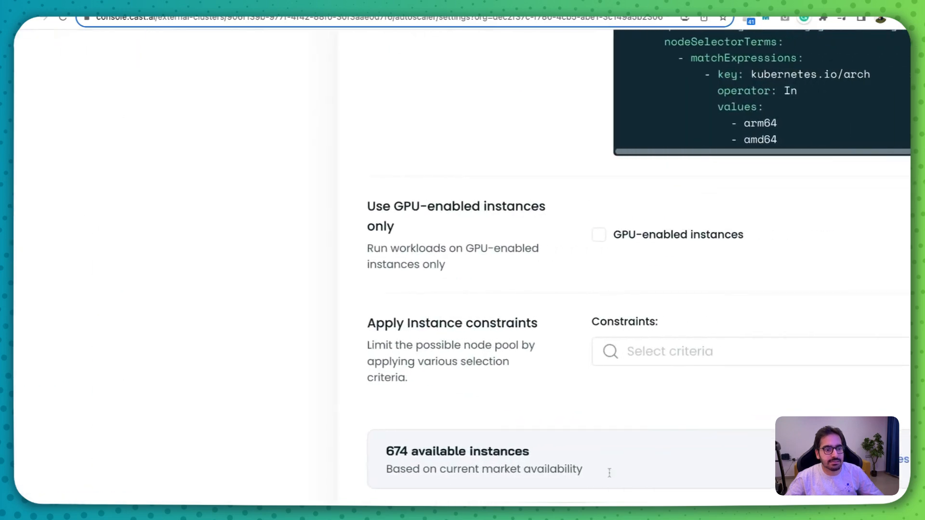
scroll(442, 469, right, 2)
drag(430, 471, 515, 471)
scroll(525, 462, down, 3)
scroll(536, 454, down, 2)
click(513, 343)
scroll(733, 391, down, 3)
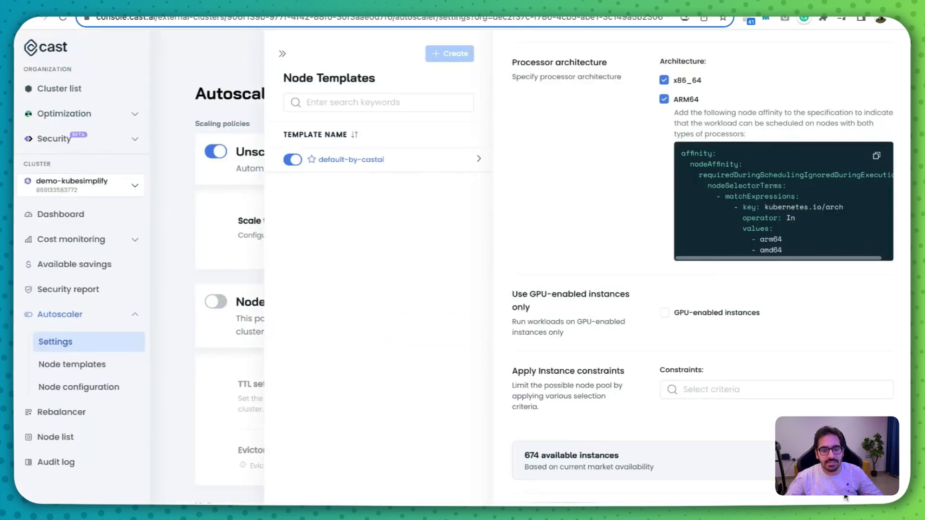
key(Escape)
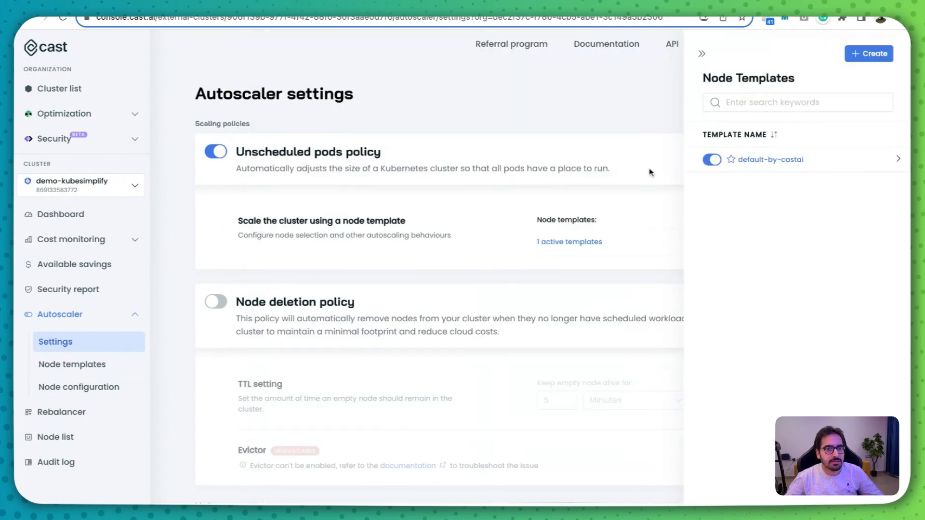
click(488, 267)
- Enable the Node deletion policy in the autoscaler settings
scroll(387, 345, up, 3)
scroll(387, 347, up, 1)
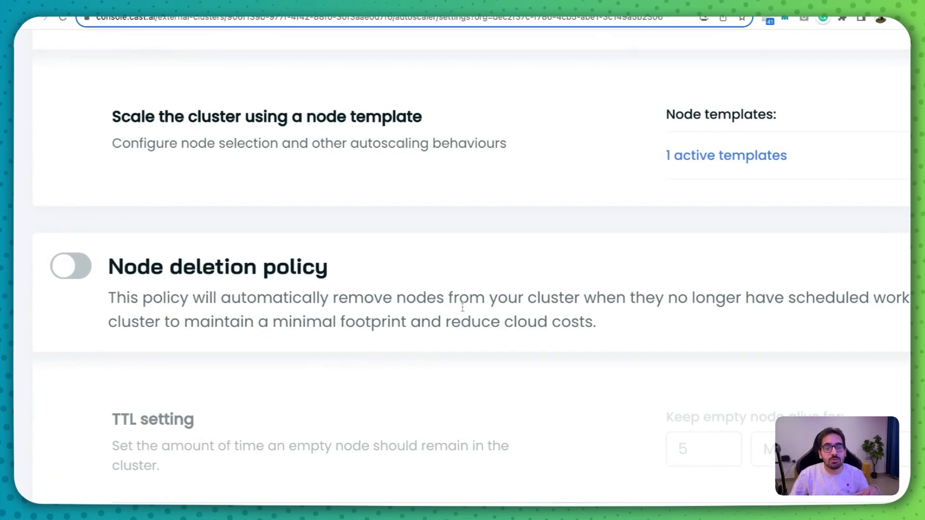
scroll(550, 320, right, 5)
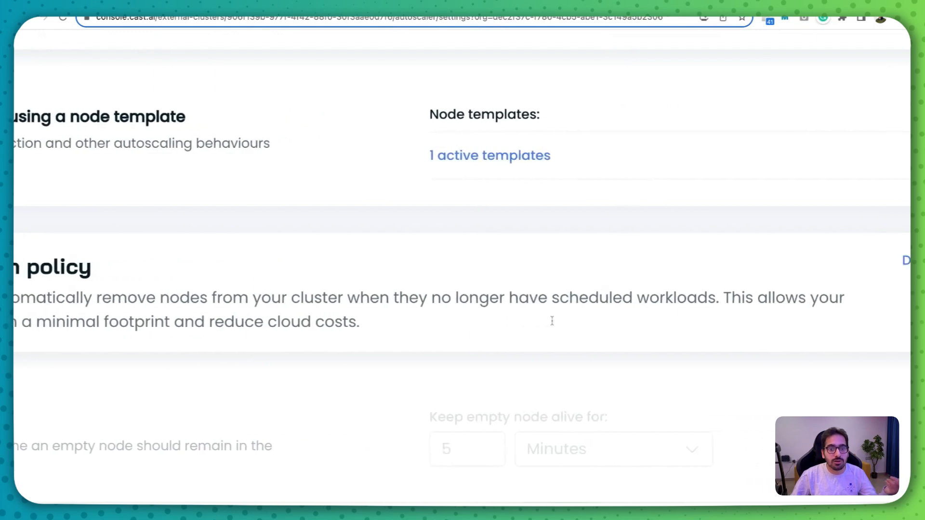
scroll(551, 320, left, 5)
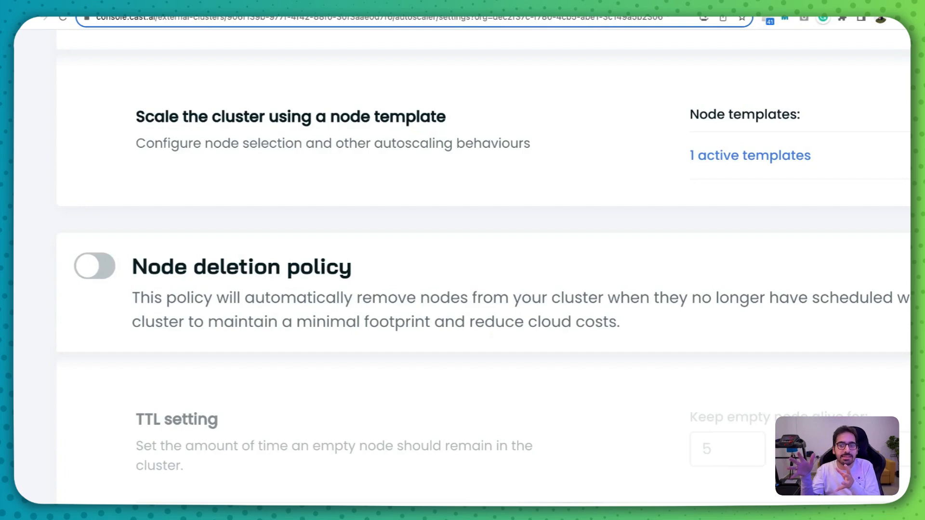
click(96, 265)
scroll(429, 278, down, 4)
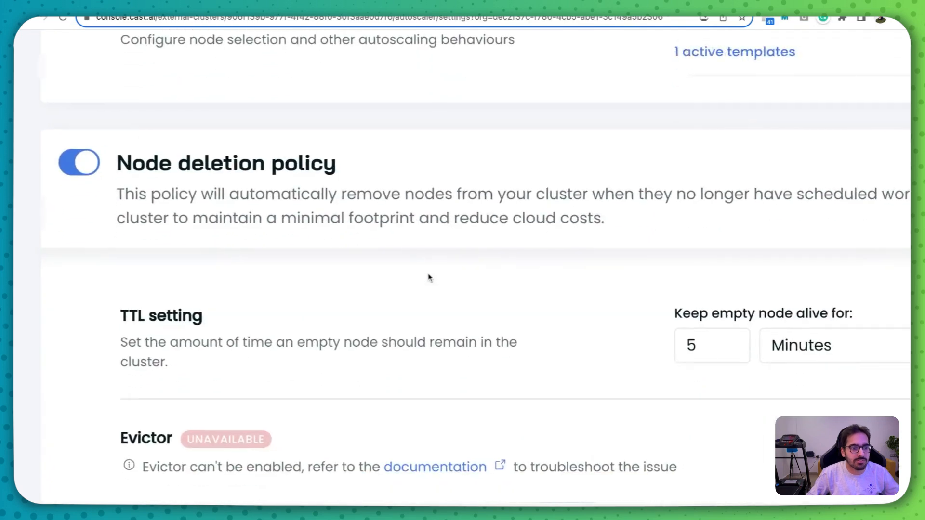
- Try enabling the CPU limit policy and review its minimum and maximum cores range
scroll(429, 278, right, 3)
scroll(460, 320, down, 5)
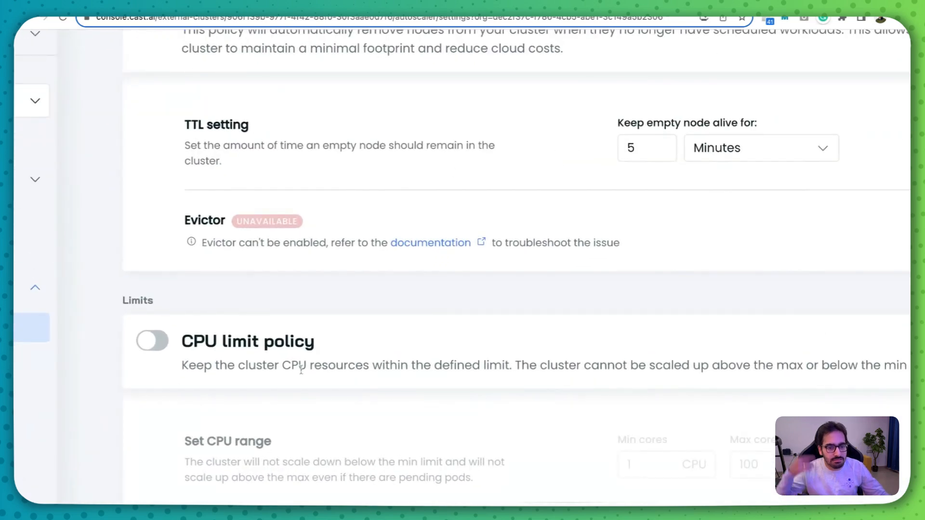
click(153, 341)
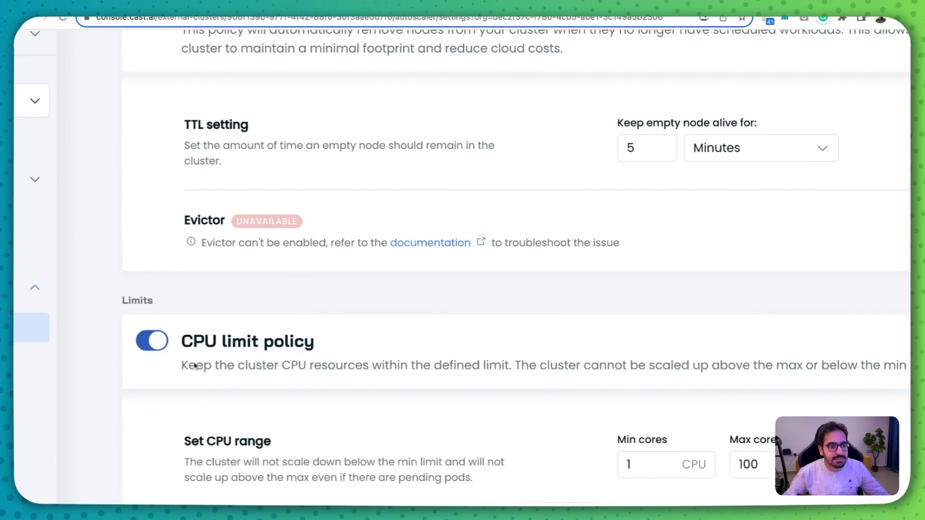
scroll(241, 396, down, 1)
scroll(242, 397, right, 1)
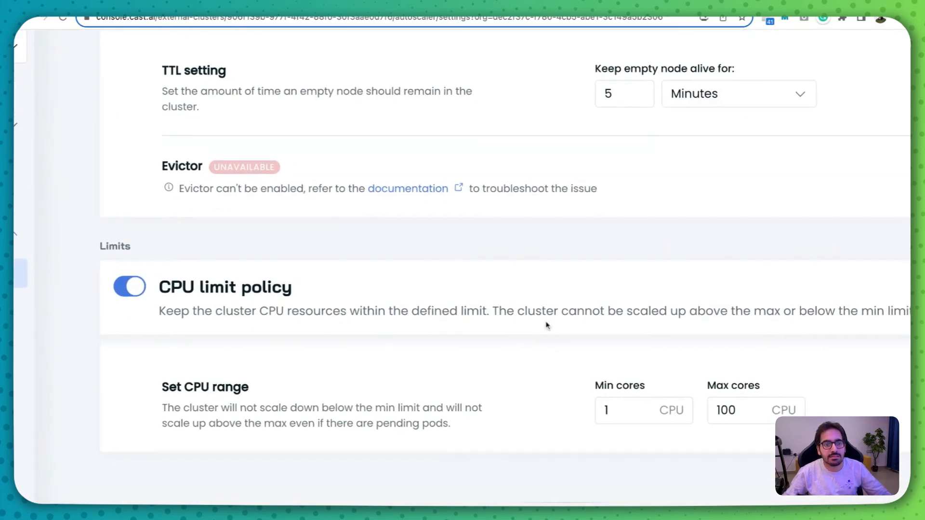
scroll(619, 325, right, 1)
scroll(619, 325, right, 5)
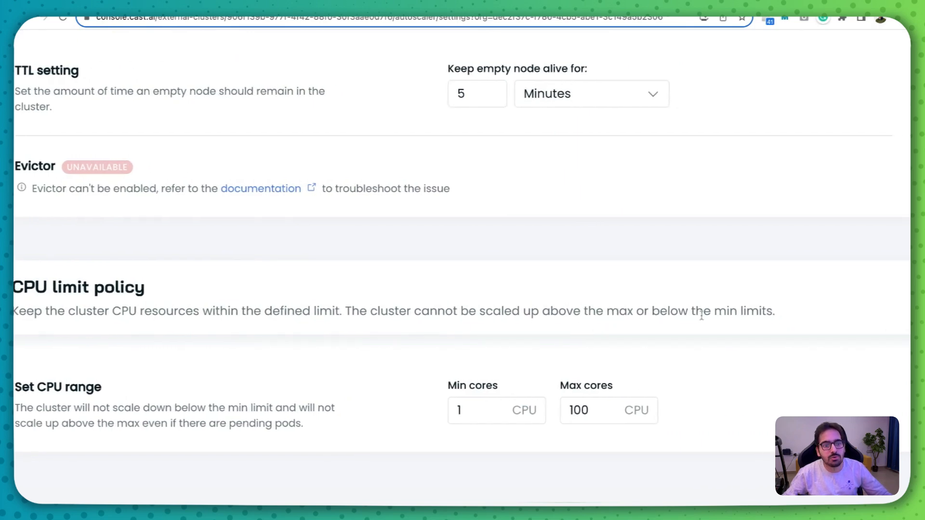
scroll(539, 353, down, 5)
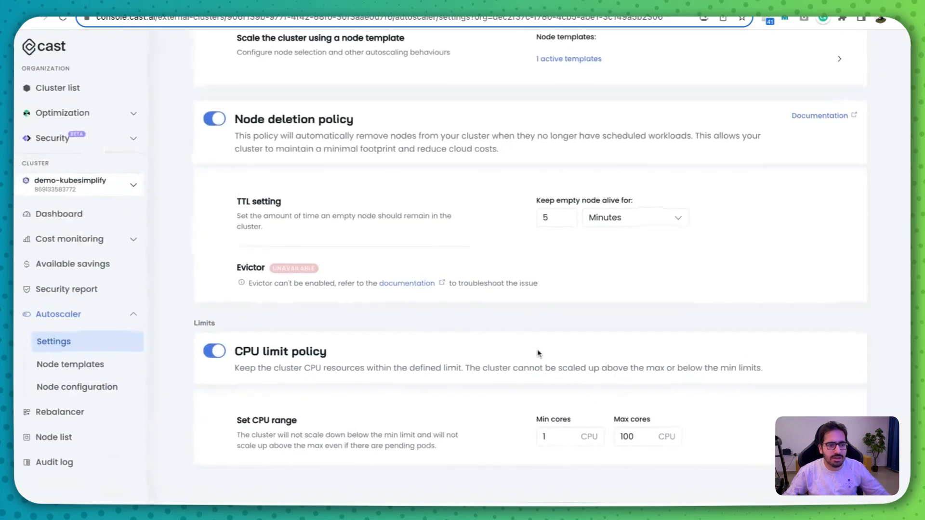
- Turn off the CPU limit policy and save the autoscaler changes
click(217, 351)
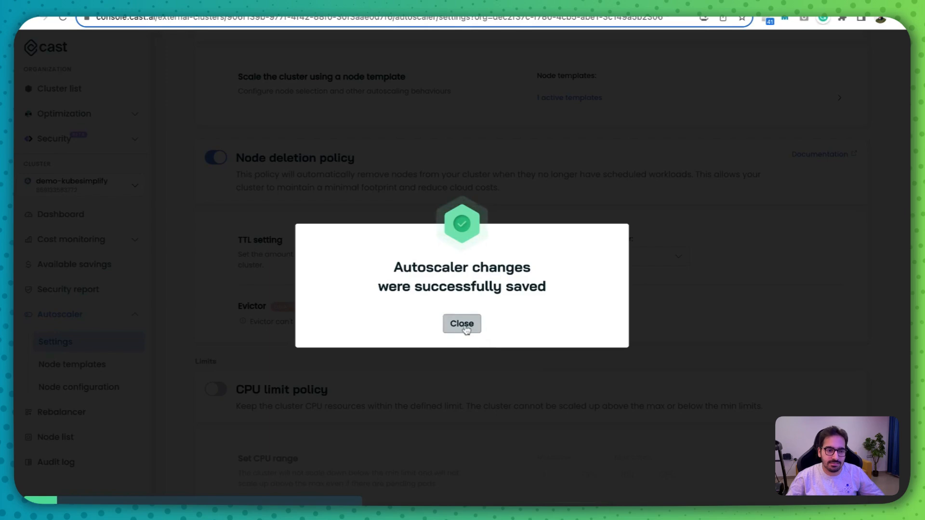
click(462, 327)
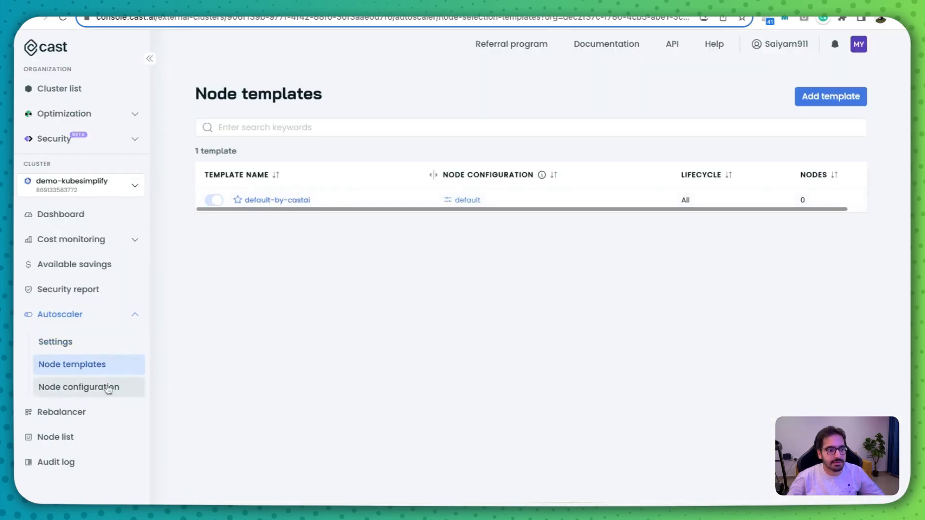
- Review the settings of the default node configuration and return to the node configuration list
click(114, 384)
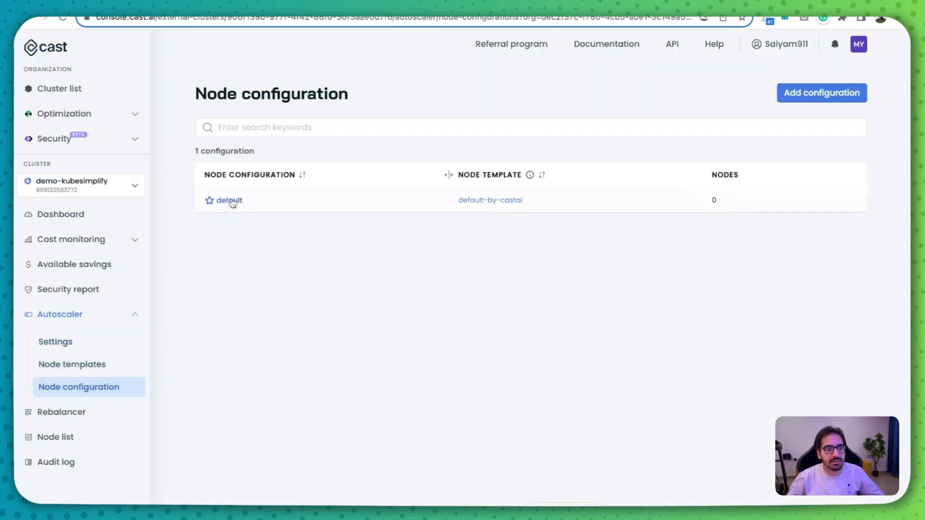
click(230, 200)
scroll(450, 253, down, 8)
click(291, 316)
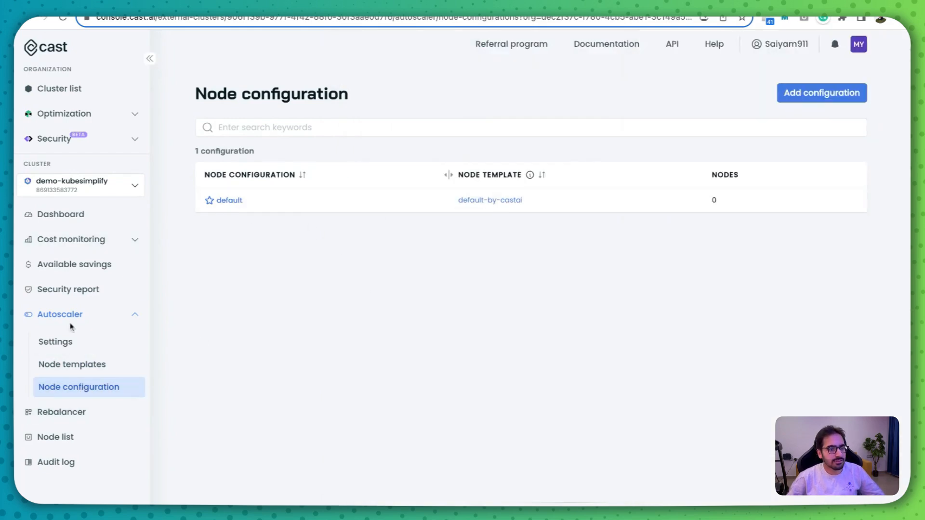
- Open the available savings report and review the enabled autoscaler policies and the current monthly compute cost
click(54, 242)
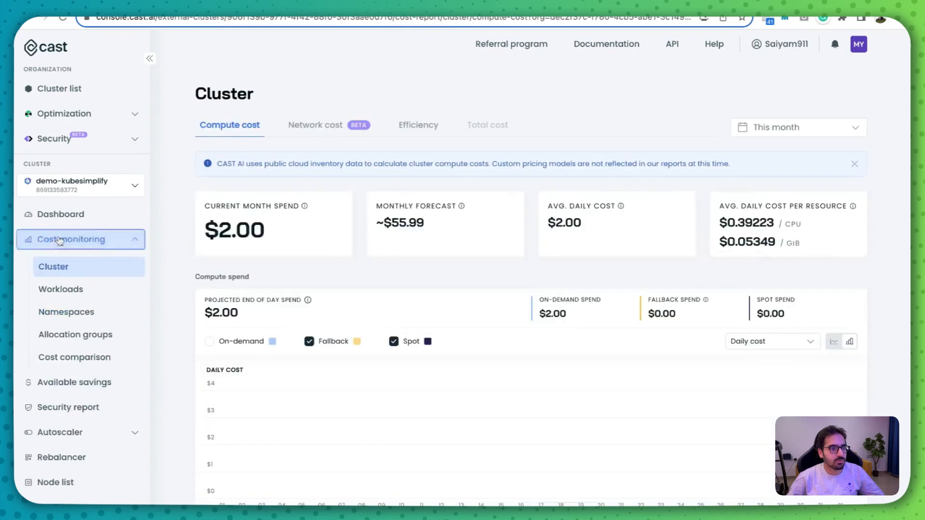
click(60, 240)
click(83, 273)
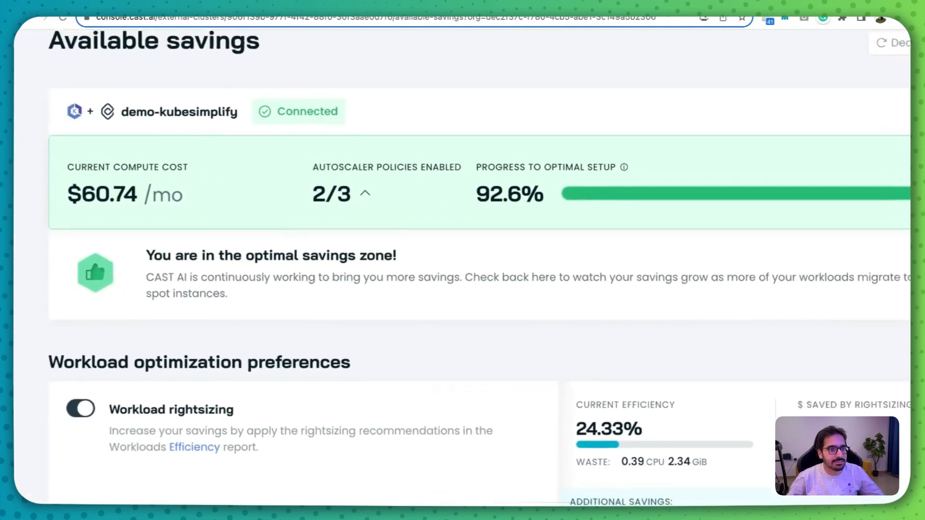
click(404, 195)
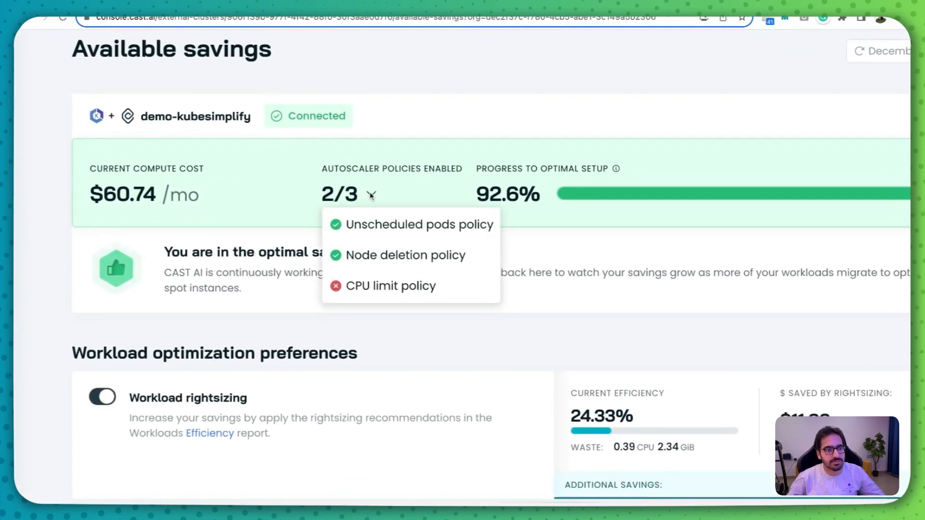
click(371, 194)
double_click(95, 195)
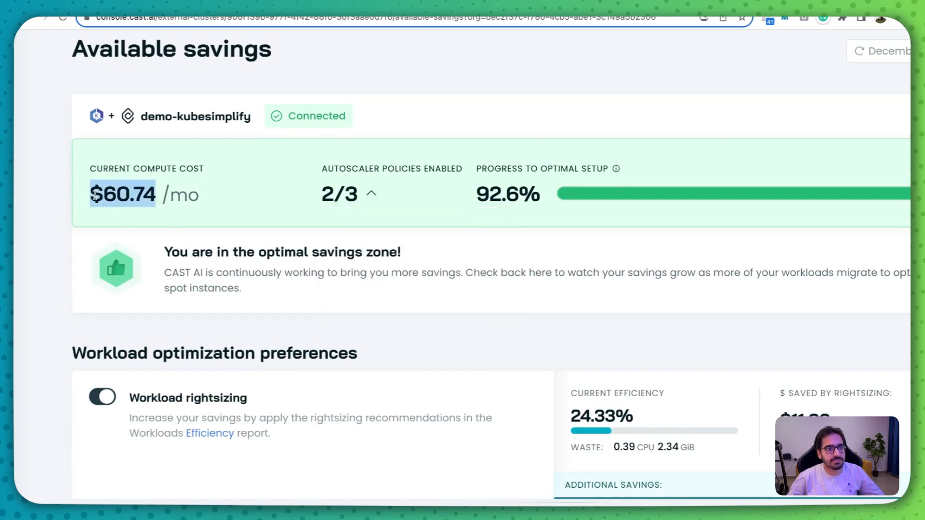
click(228, 197)
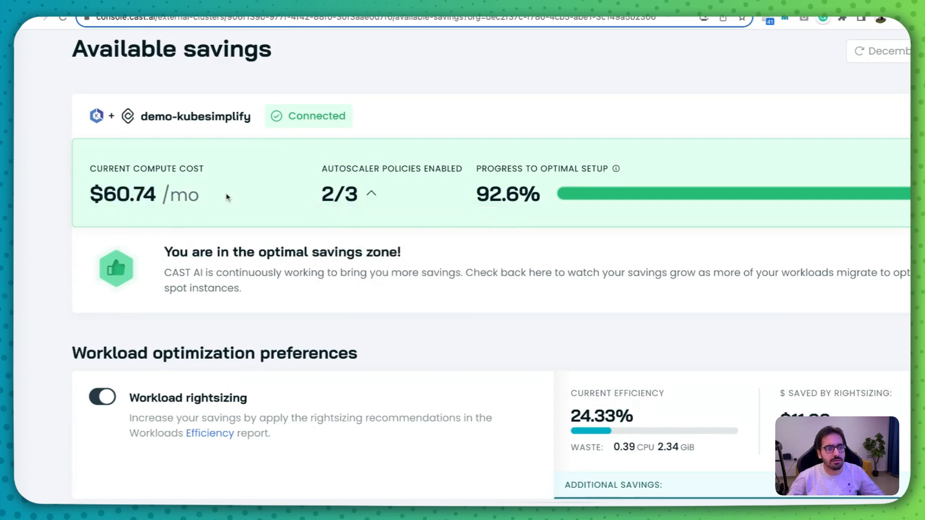
- Examine the progress to optimal setup and the workload optimization preferences in the savings report
scroll(525, 169, left, 2)
scroll(525, 169, right, 4)
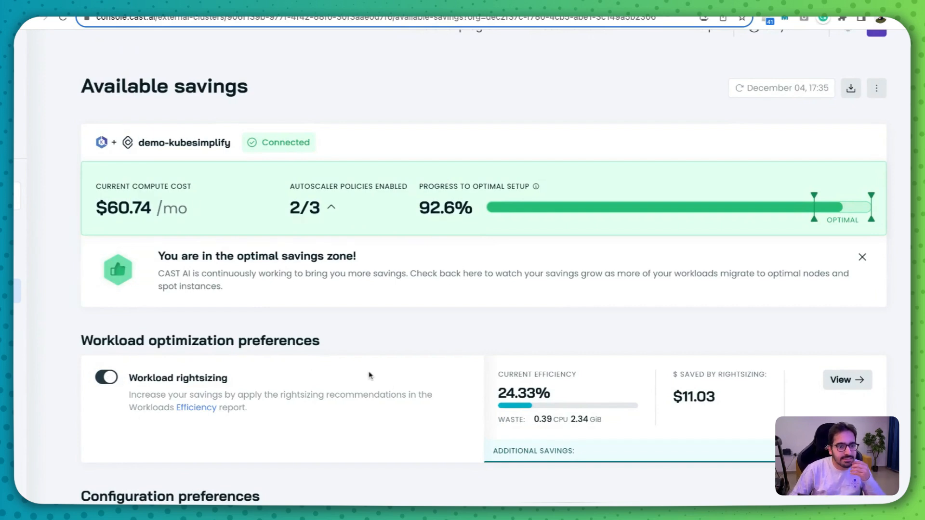
scroll(301, 206, down, 3)
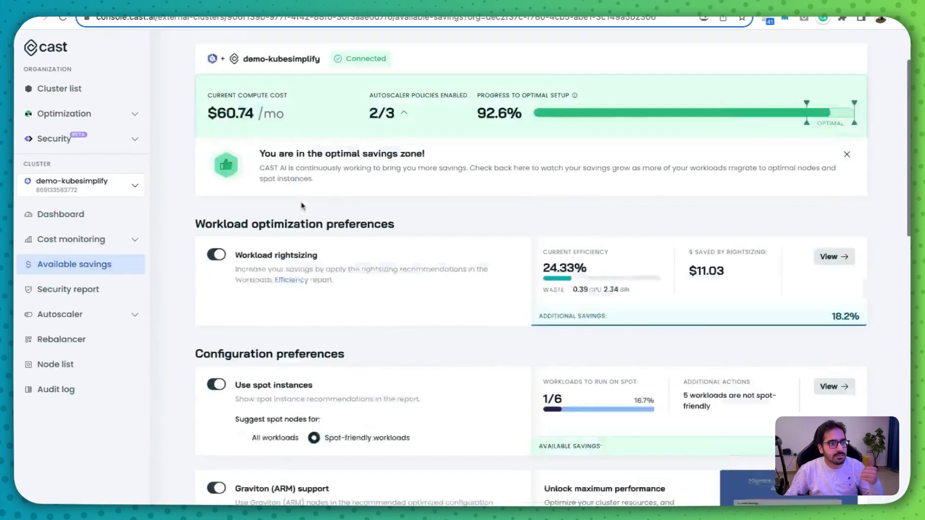
scroll(302, 206, up, 3)
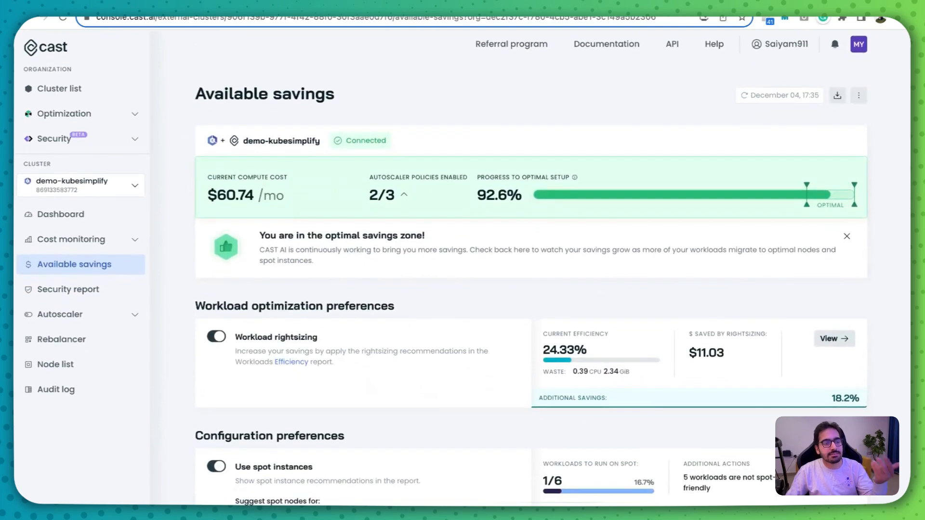
scroll(263, 112, down, 5)
scroll(263, 112, up, 5)
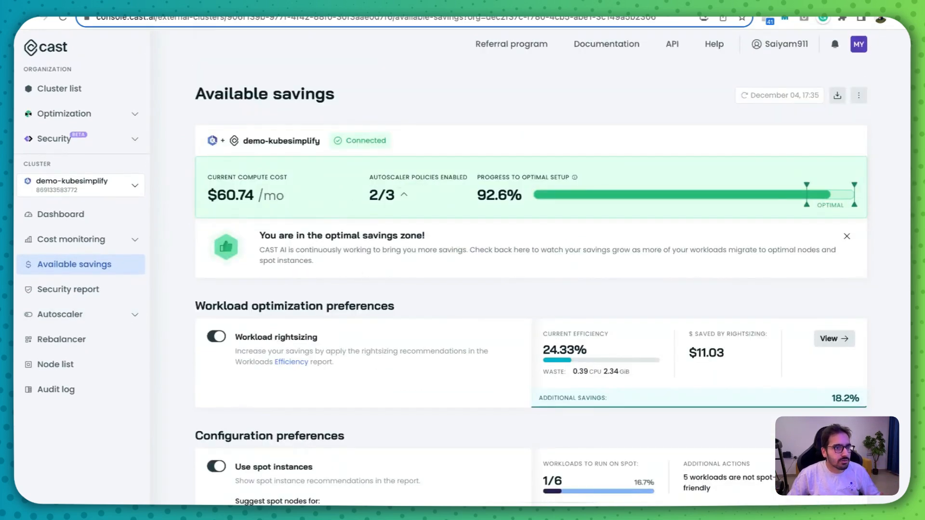
- Switch to AWS CloudShell and list the pods in all namespaces with kubectl get pods -A
click(212, 3)
text(kubectl get pods -)
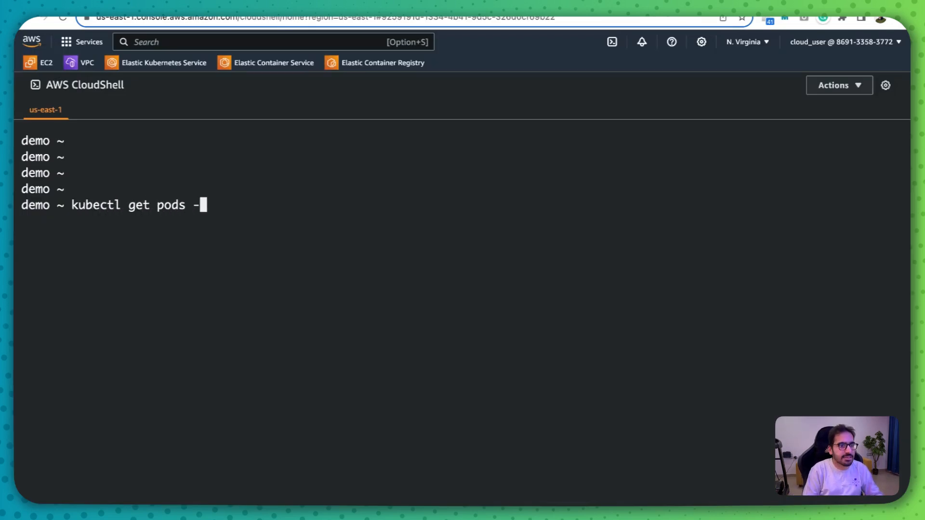
text(A)
key(Return)
- Create a deployment named nginx from the nginx image with 100 replicas using kubectl
text(kubectl )
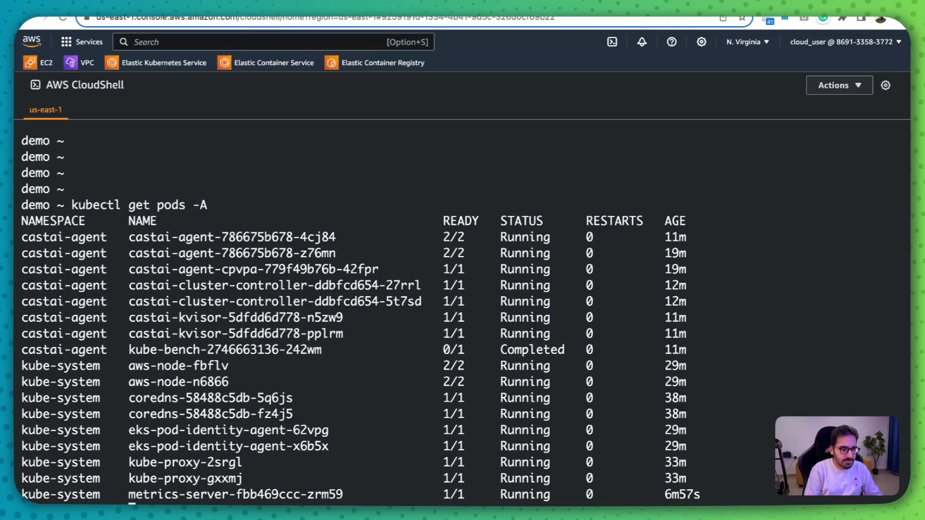
text(create deployment)
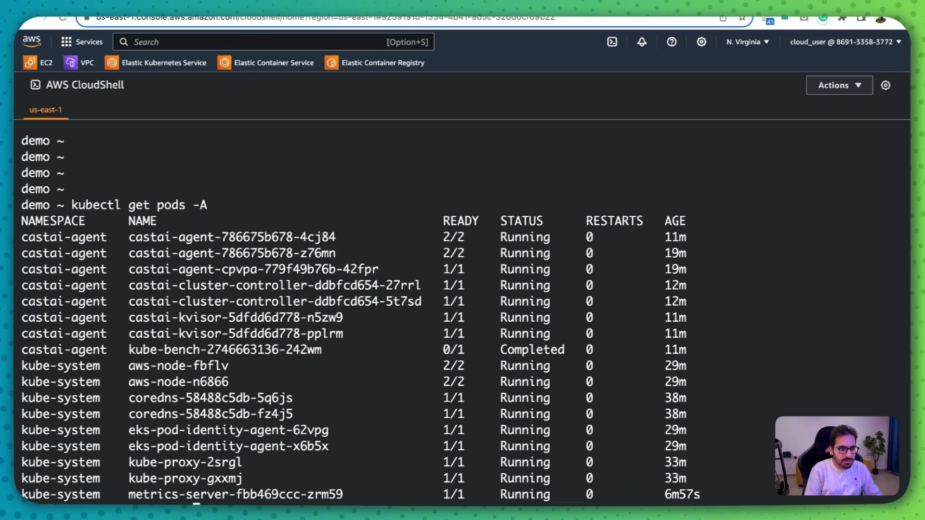
text( nginx --ima)
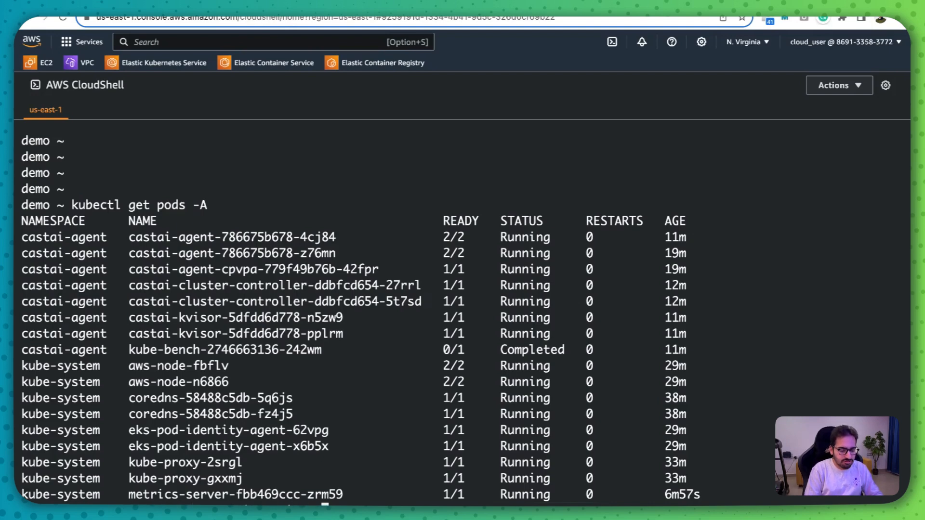
text(ginx --replicas=100)
key(Return)
- List the pods in all namespaces again to check the status of the nginx replicas
text(kubectl get pdos -A)
key(Return)
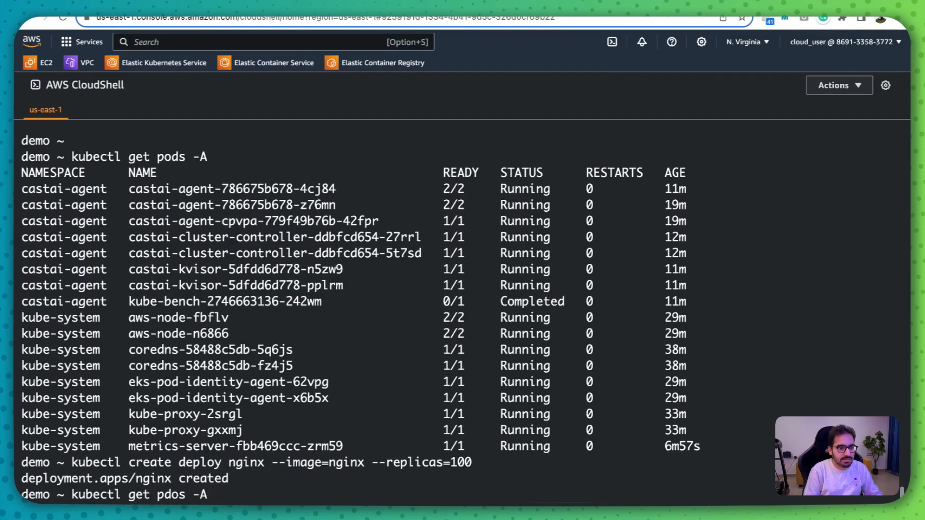
key(ctrl+c)
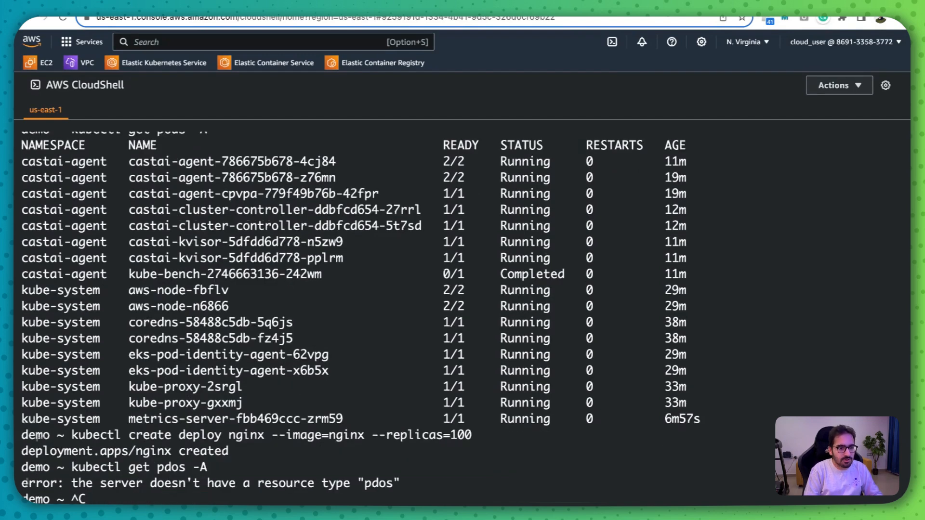
text(kubectl get pod -A)
key(Return)
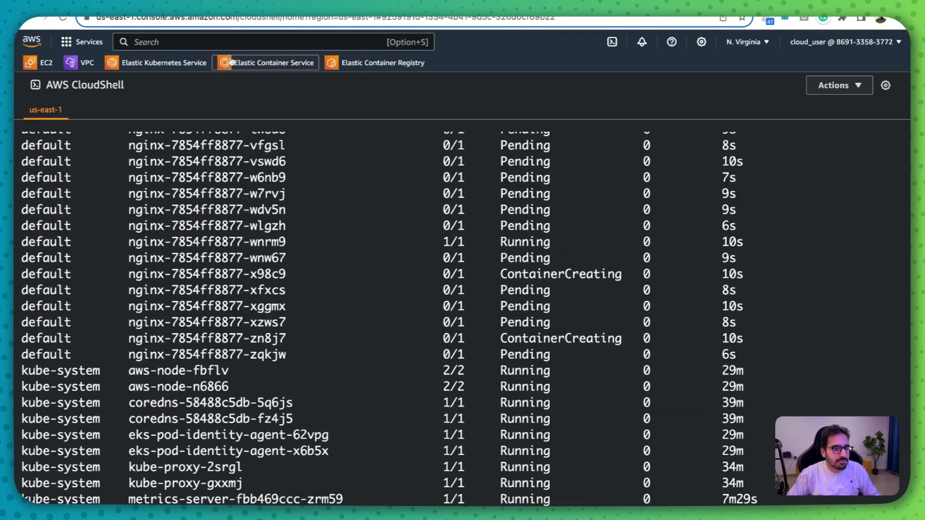
scroll(408, 260, up, 3)
scroll(409, 260, up, 3)
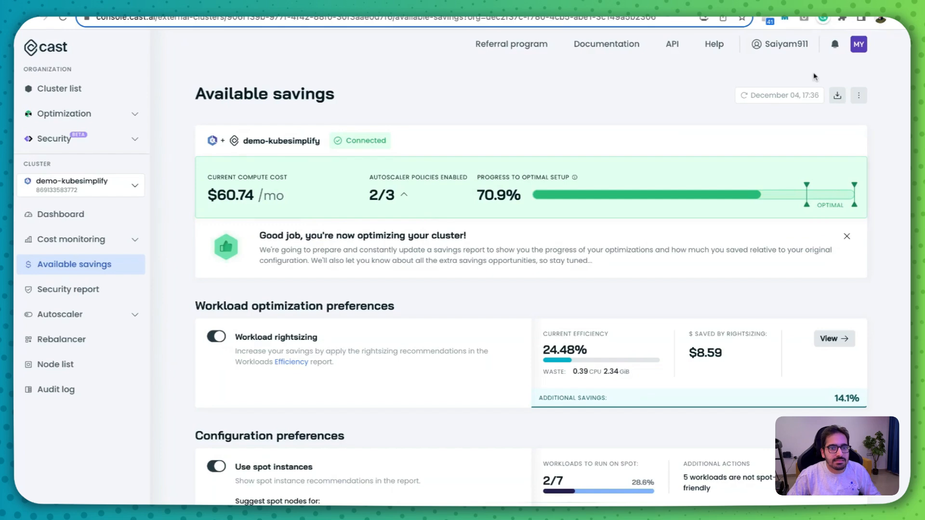
- Open the cluster dashboard in CAST AI and inspect the unscheduled pods of the nginx workload
click(67, 214)
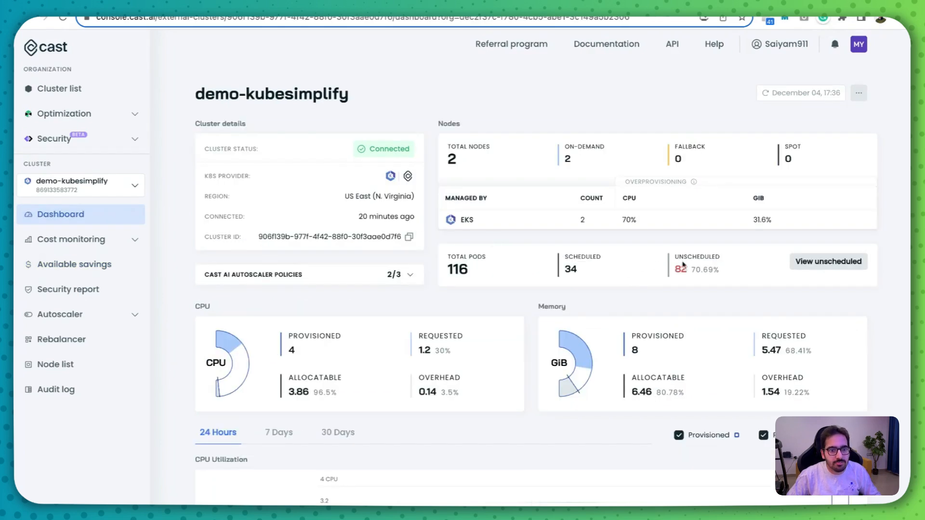
click(841, 261)
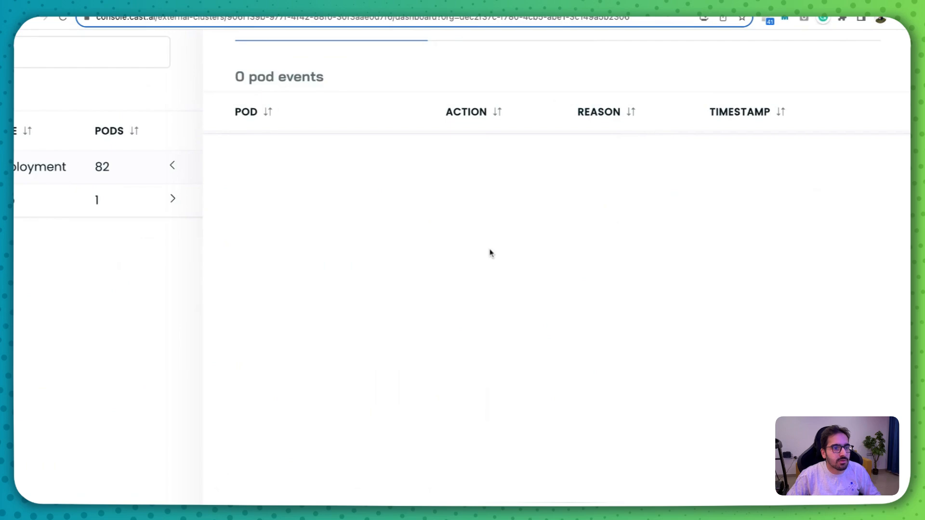
key(ctrl+0)
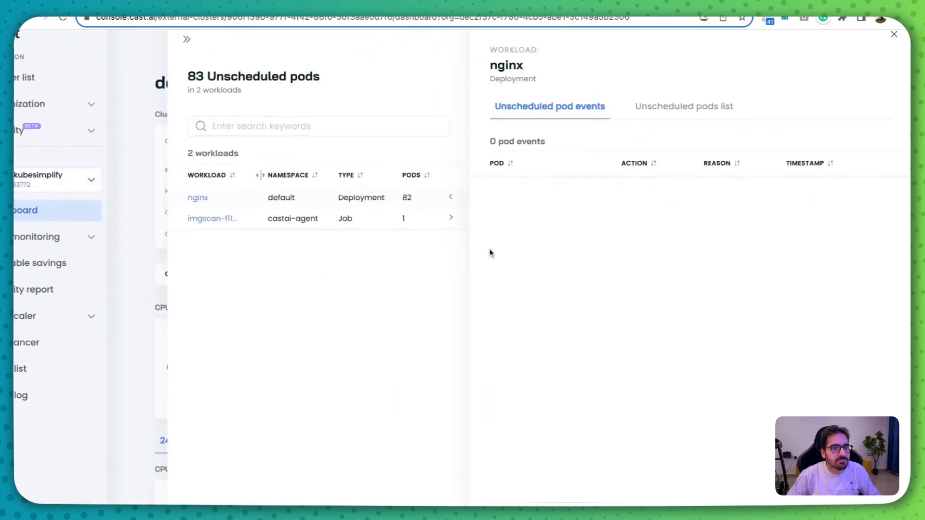
click(658, 126)
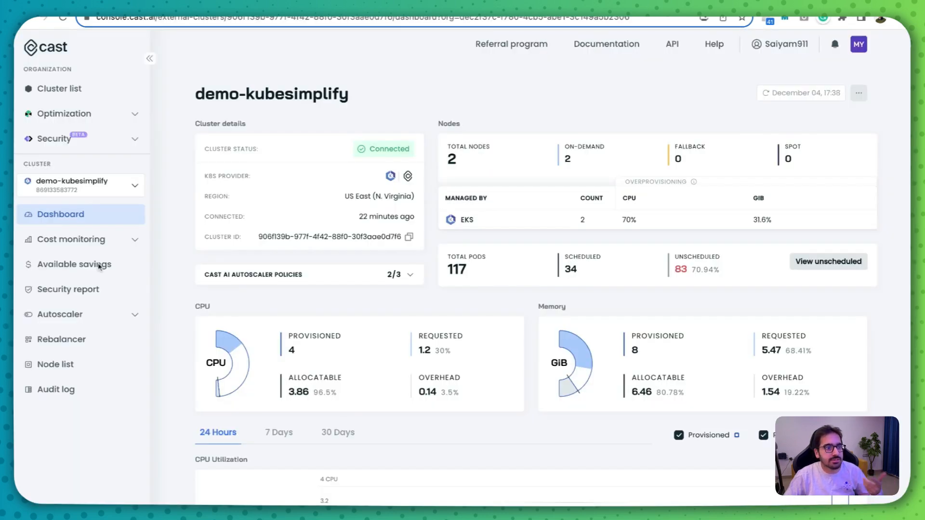
- Check the autoscaler settings and examine the instance type and pricing of the latest failed node addition in the audit log
click(92, 314)
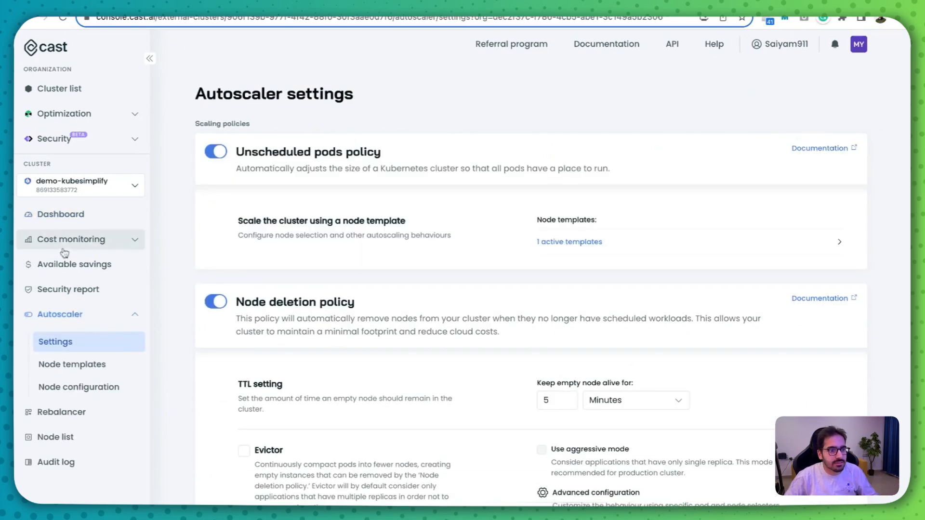
click(56, 225)
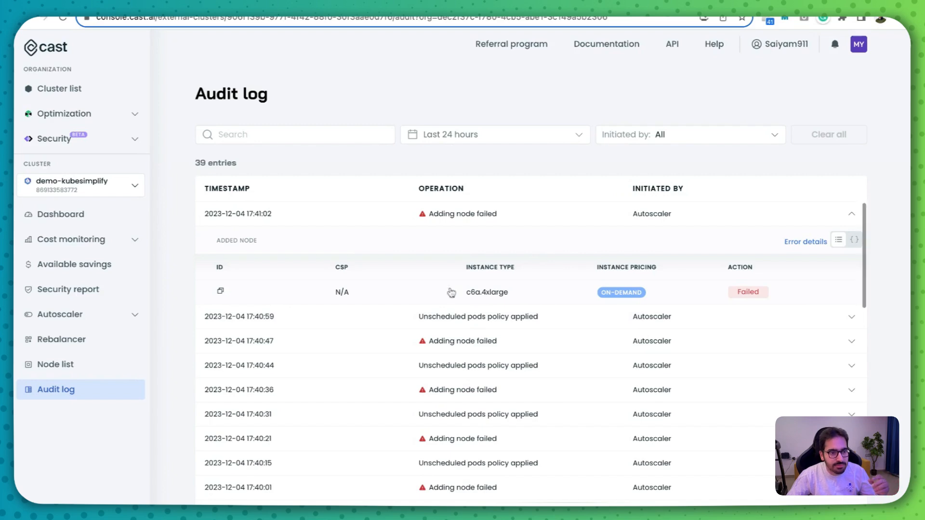
scroll(497, 299, up, 5)
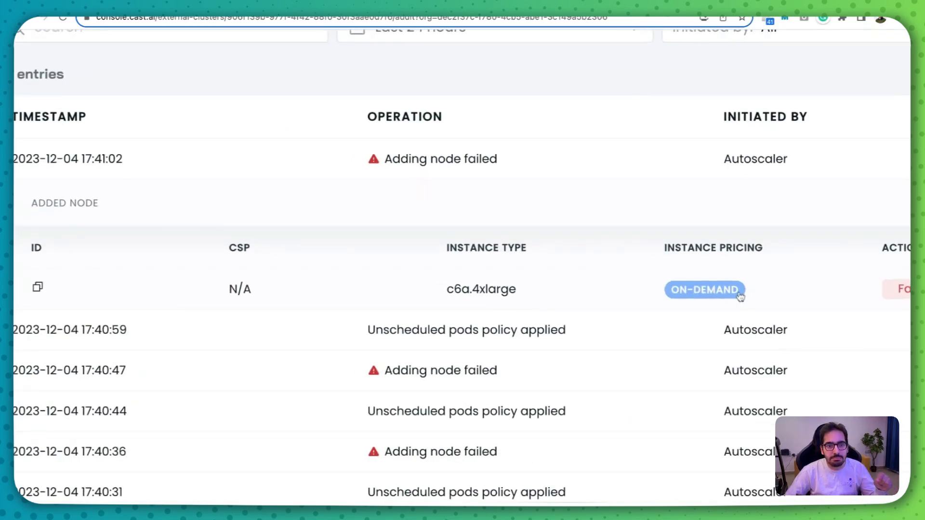
scroll(738, 293, down, 5)
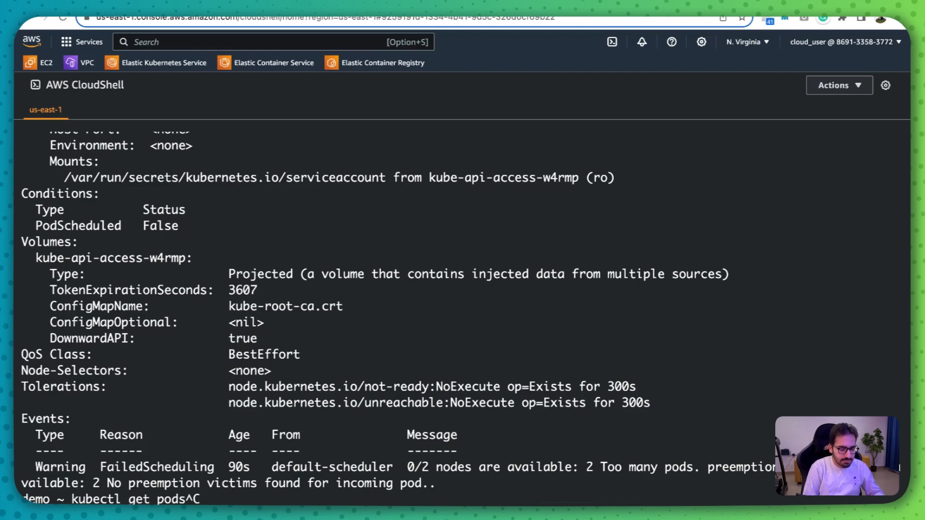
- Switch to AWS CloudShell and delete the nginx deployment with kubectl
text(kubectl delete deploy nginx)
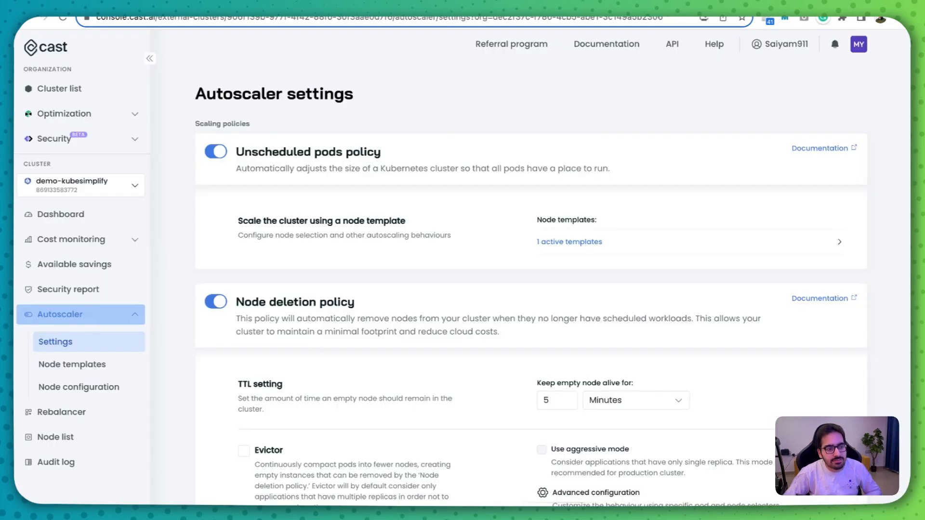
- Open the workload rightsizing details from the CAST AI savings report and review the nginx deployment's resource recommendations
click(82, 265)
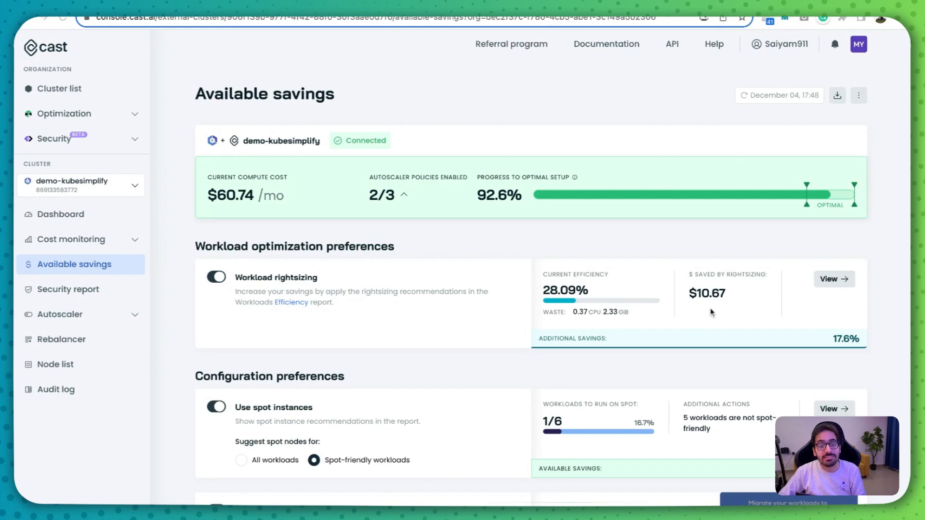
click(834, 279)
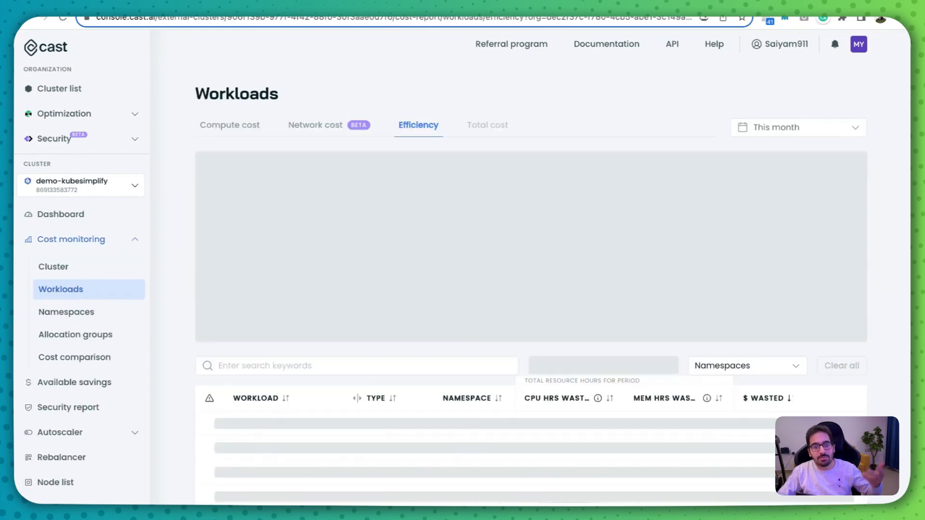
scroll(614, 339, down, 5)
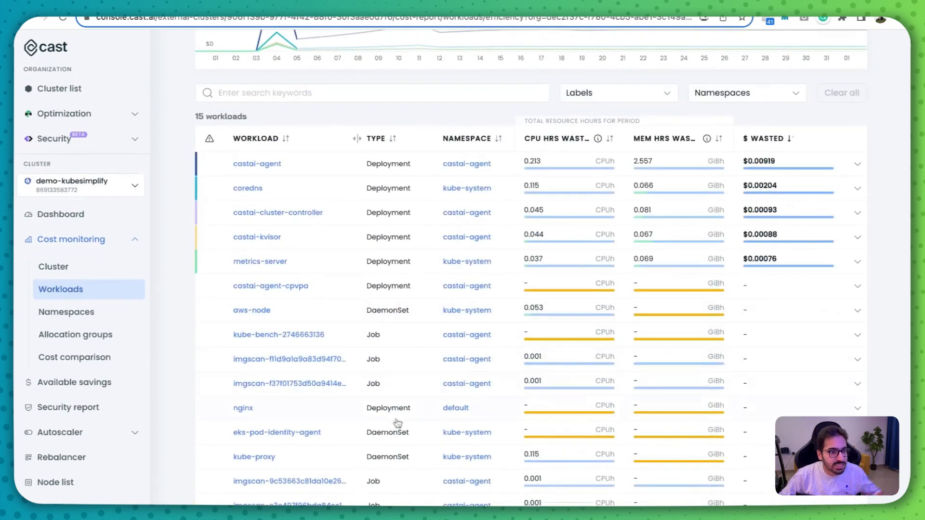
click(380, 407)
mouse_move(800, 435)
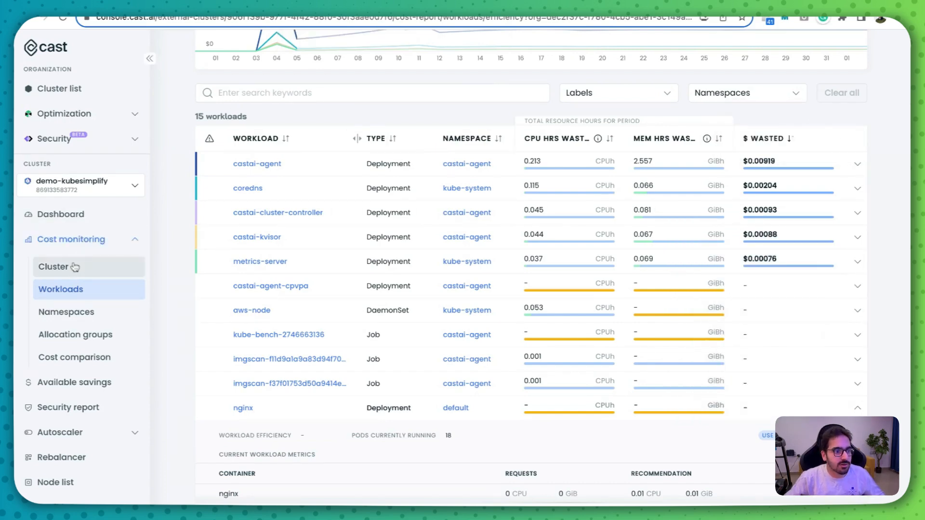
- Compare the efficiency reports for the whole cluster and for the individual workloads
click(77, 265)
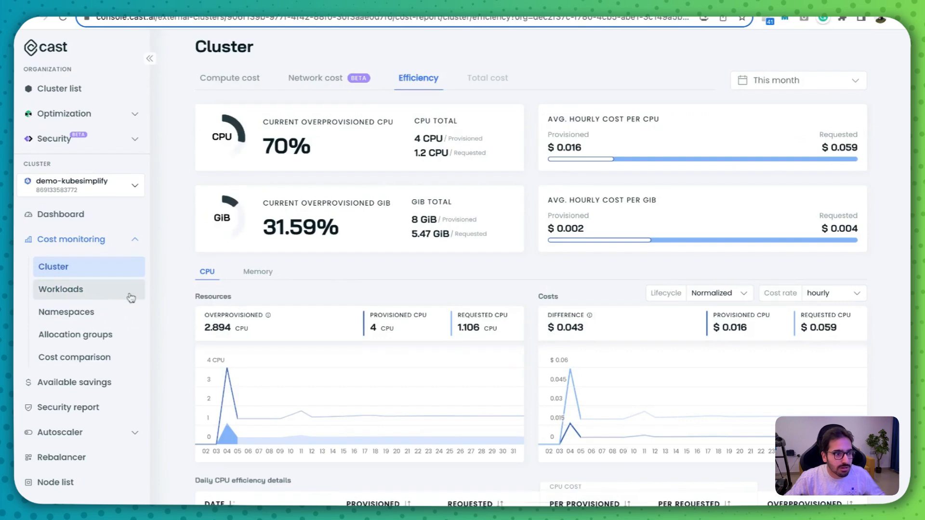
click(94, 294)
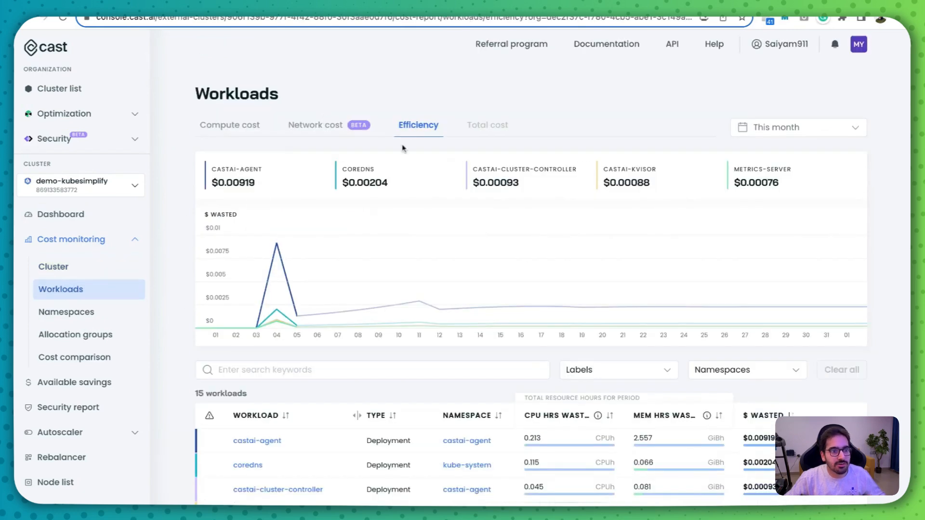
scroll(541, 337, down, 5)
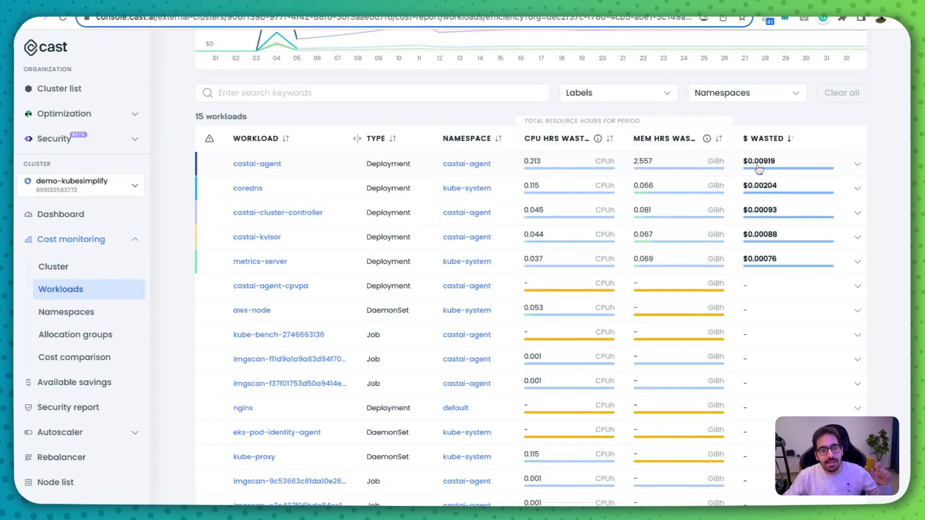
click(57, 271)
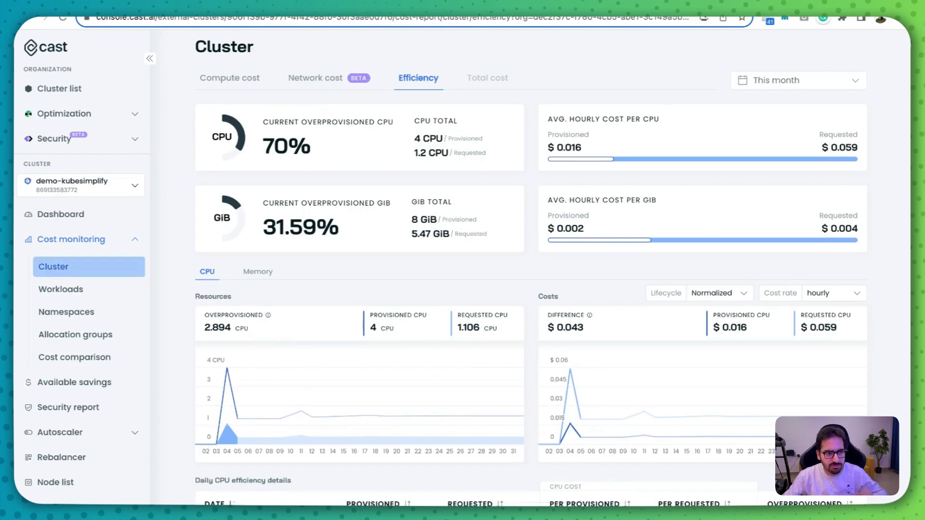
- Open the Rebalancer and start preparing a new rebalancing plan for the cluster's nodes
click(76, 238)
click(62, 339)
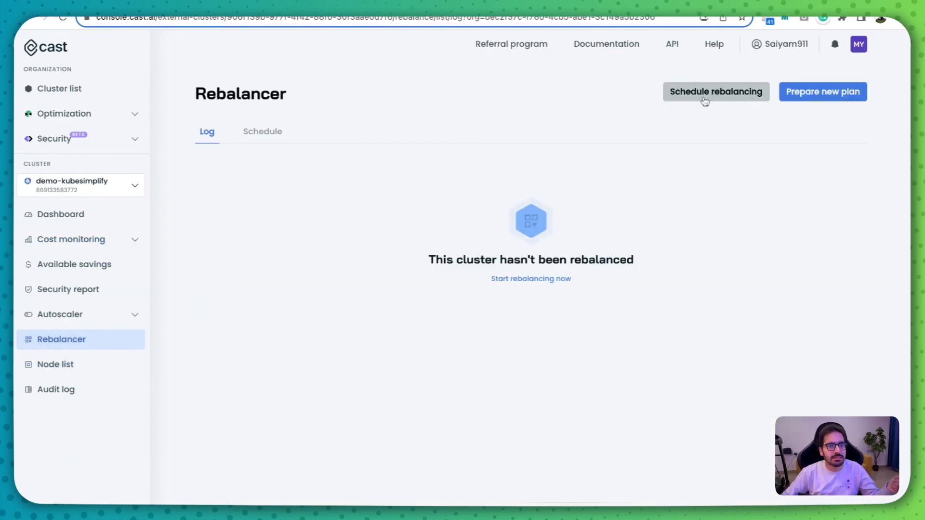
click(822, 92)
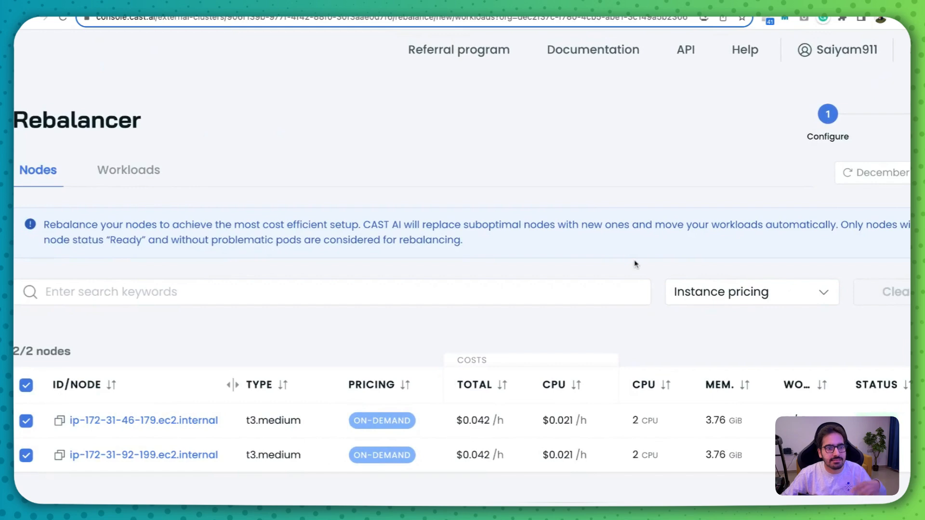
- Review the nodes selected for rebalancing and the plan generated for them in the Rebalancer
scroll(636, 264, right, 1)
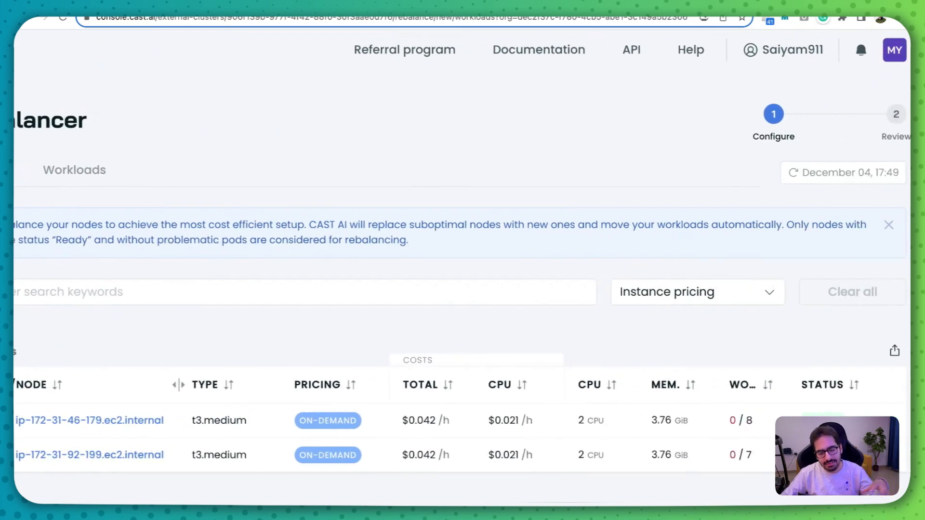
scroll(462, 264, left, 4)
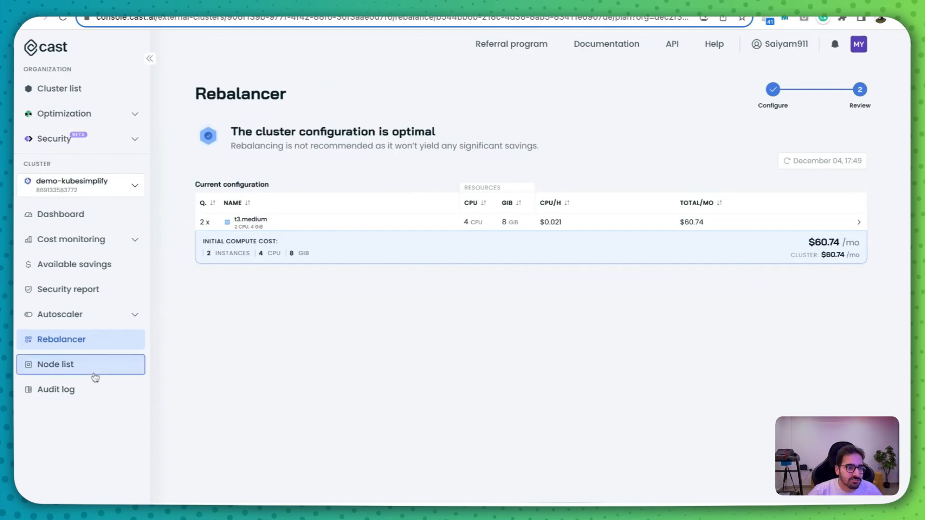
- Check the cluster's node list and the audit log of autoscaler operations
click(94, 373)
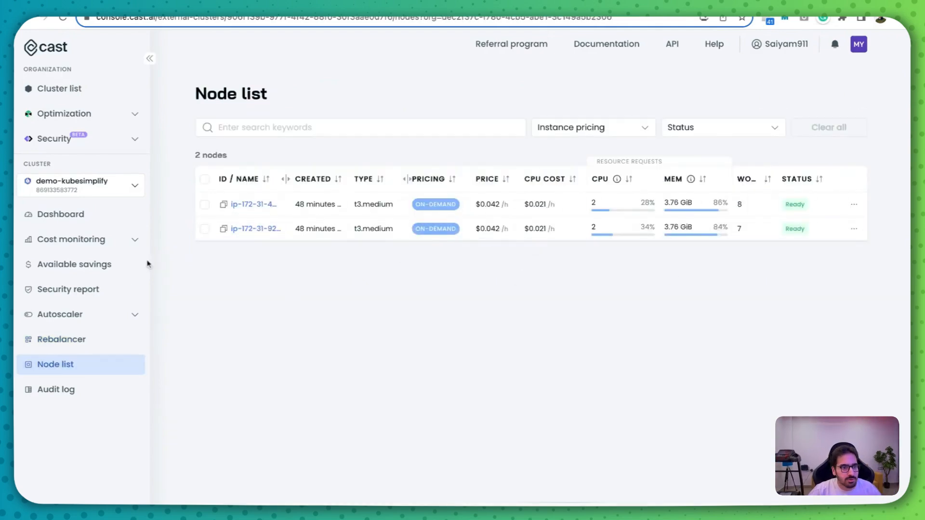
click(70, 390)
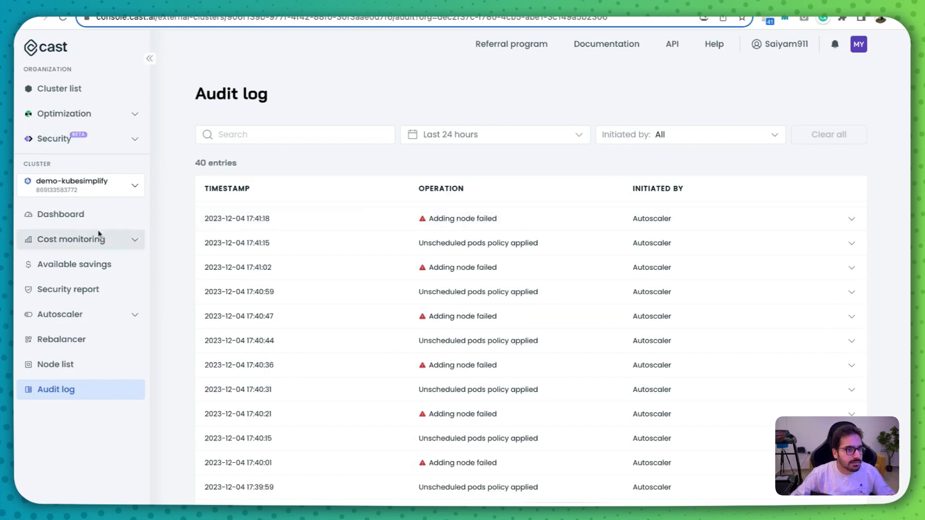
- Open the cluster's security report and review its overview of issues by severity and resource compliance
click(87, 288)
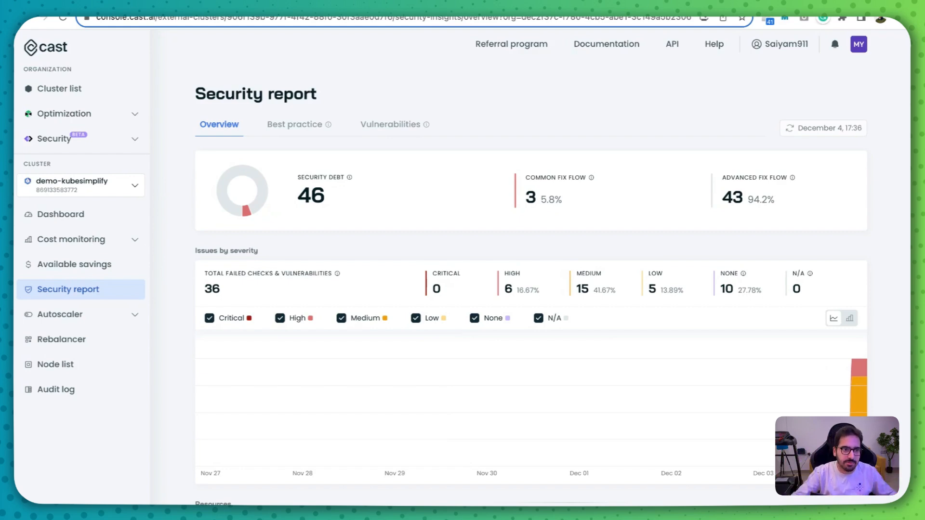
scroll(398, 287, down, 3)
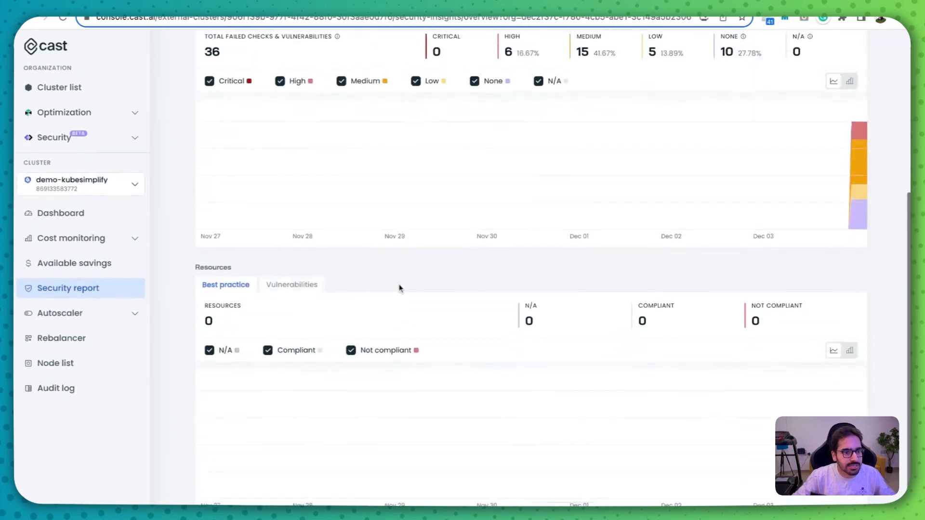
scroll(385, 268, up, 3)
- Examine the security report's best practice checks, including their affected resources and severity ratings
click(291, 131)
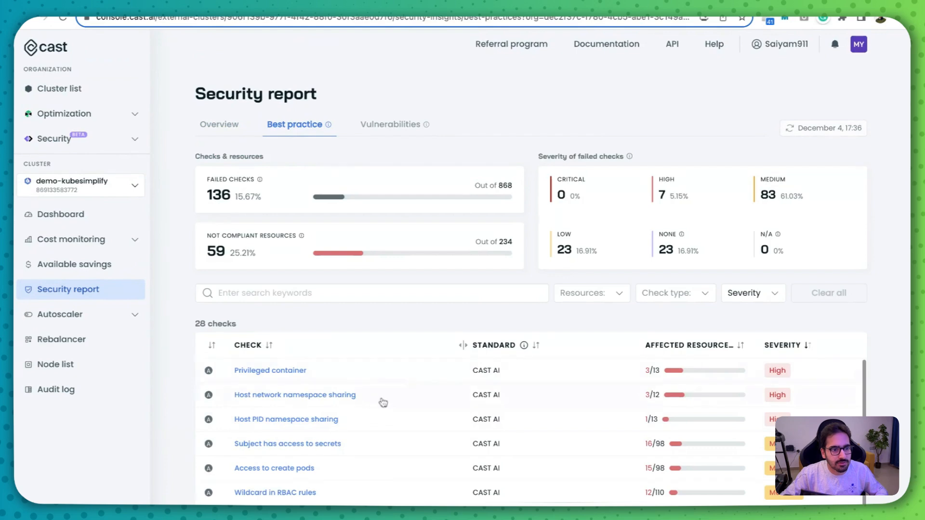
scroll(437, 398, up, 5)
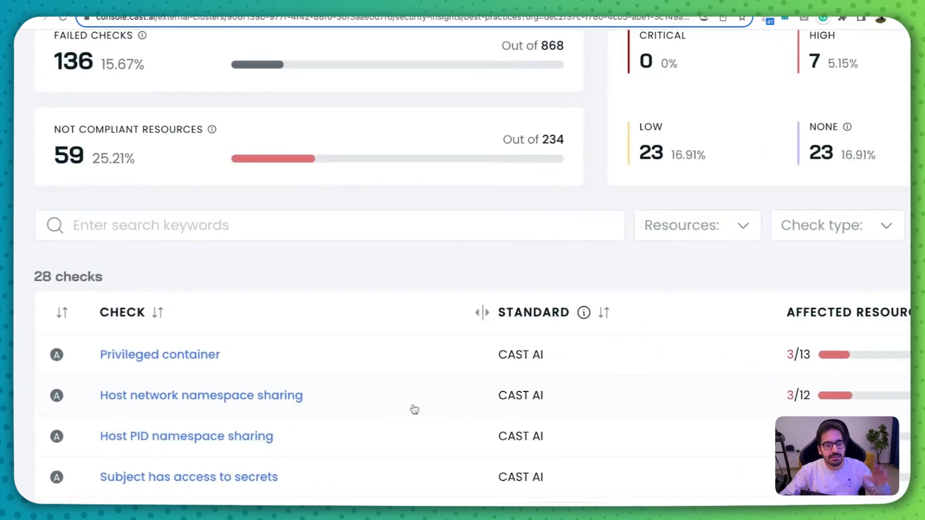
scroll(414, 409, down, 4)
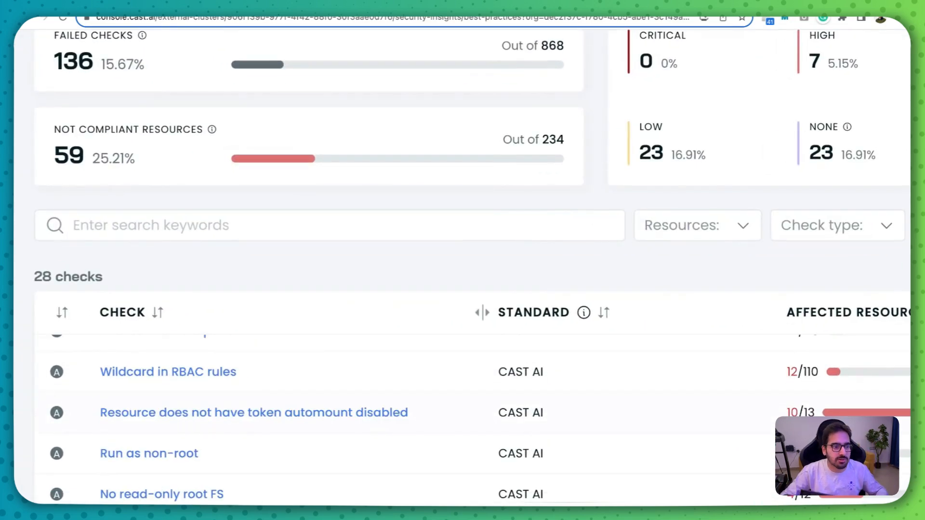
scroll(414, 410, up, 4)
scroll(378, 261, down, 4)
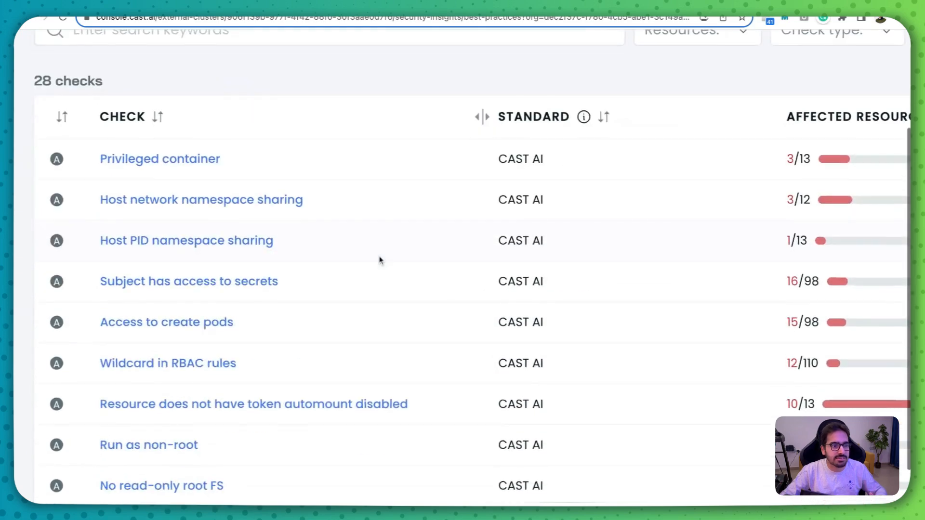
scroll(339, 340, down, 4)
scroll(340, 340, down, 5)
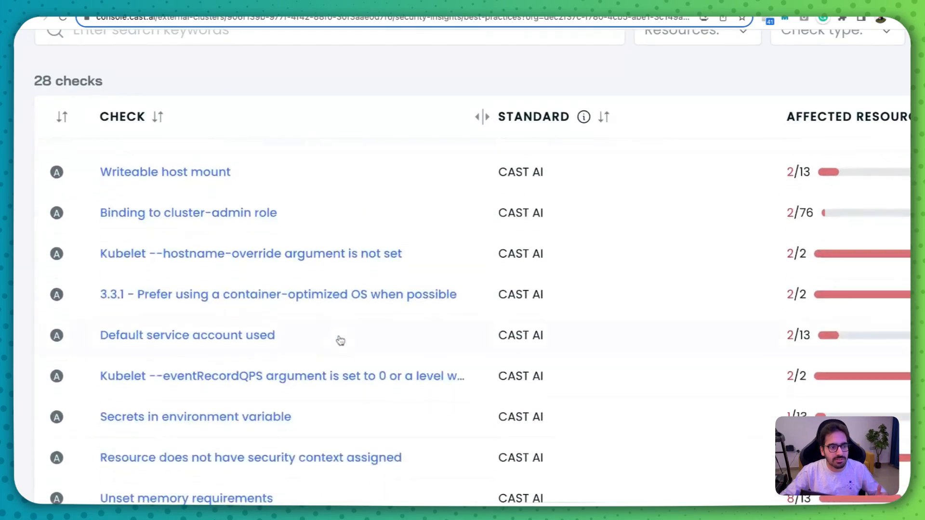
scroll(340, 340, down, 5)
scroll(533, 343, up, 5)
scroll(534, 342, up, 3)
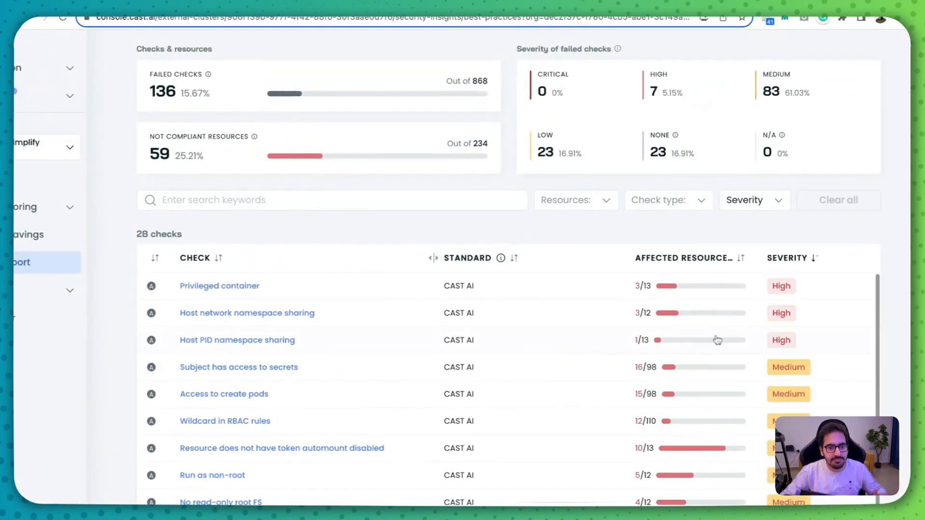
- Inspect the Privileged container check, including its rationale, remediation procedure and affected resources
click(785, 291)
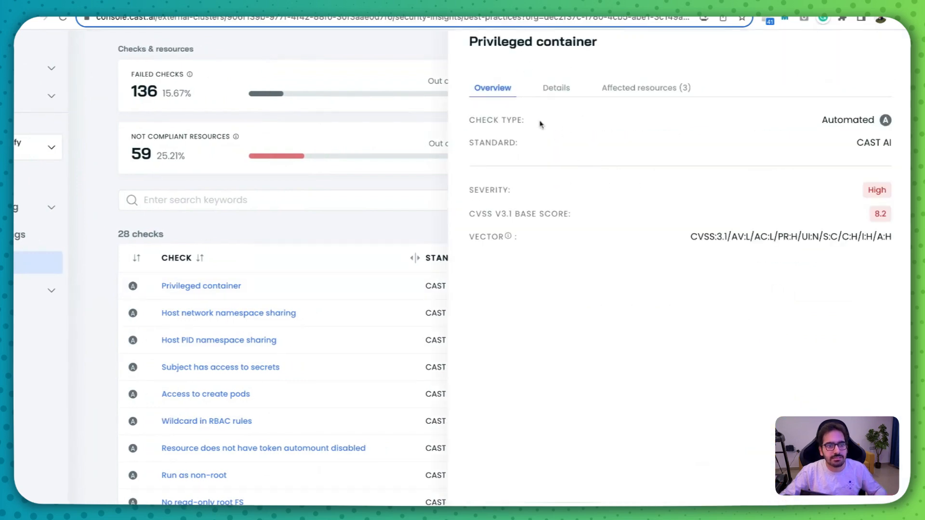
click(555, 89)
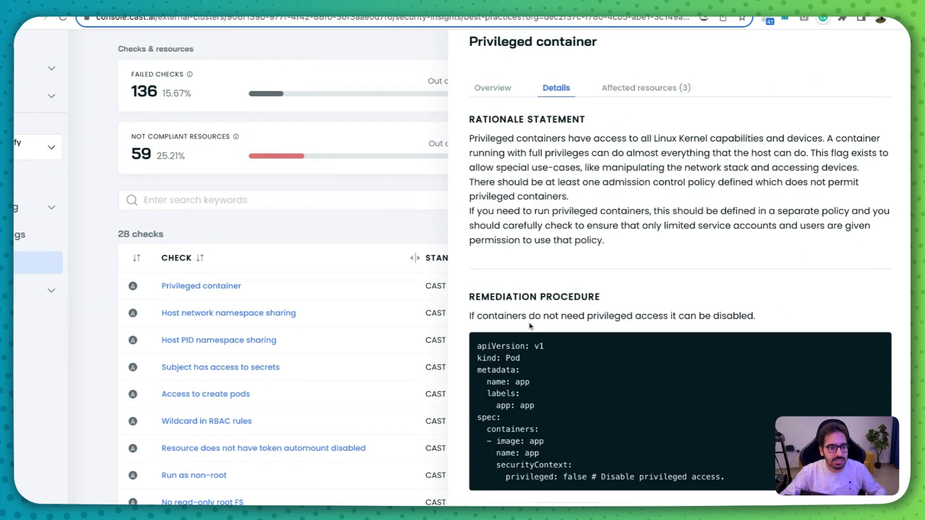
click(637, 88)
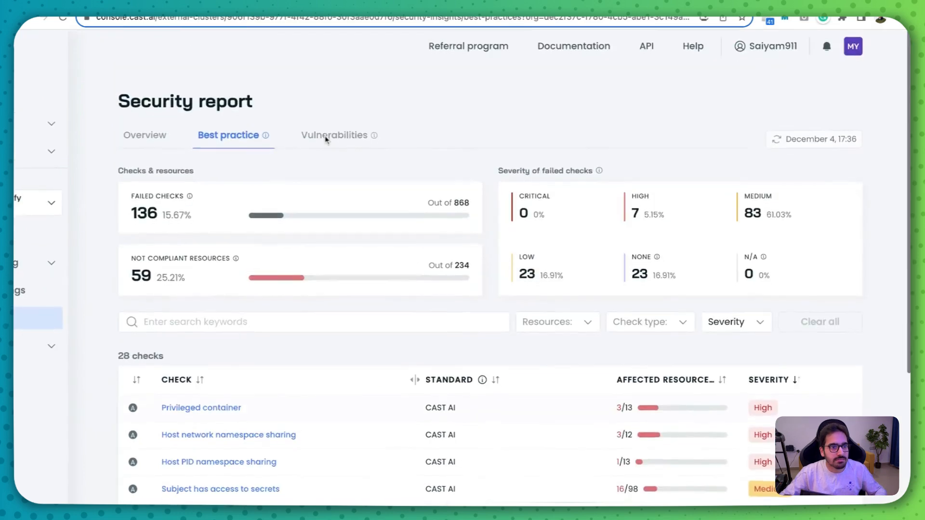
- Review the vulnerabilities of the assessed images and expand the metrics-server:v0.6.4 image to compare its categories by severity
click(354, 142)
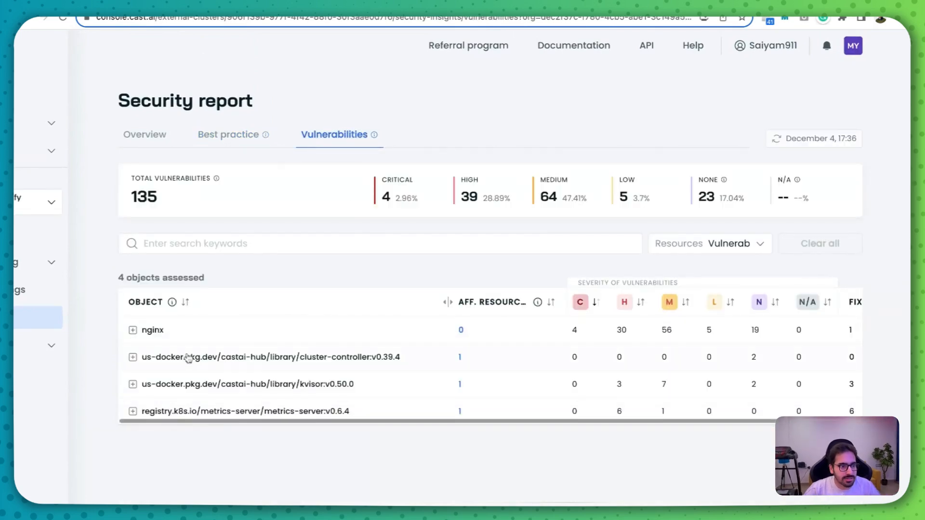
scroll(183, 364, up, 3)
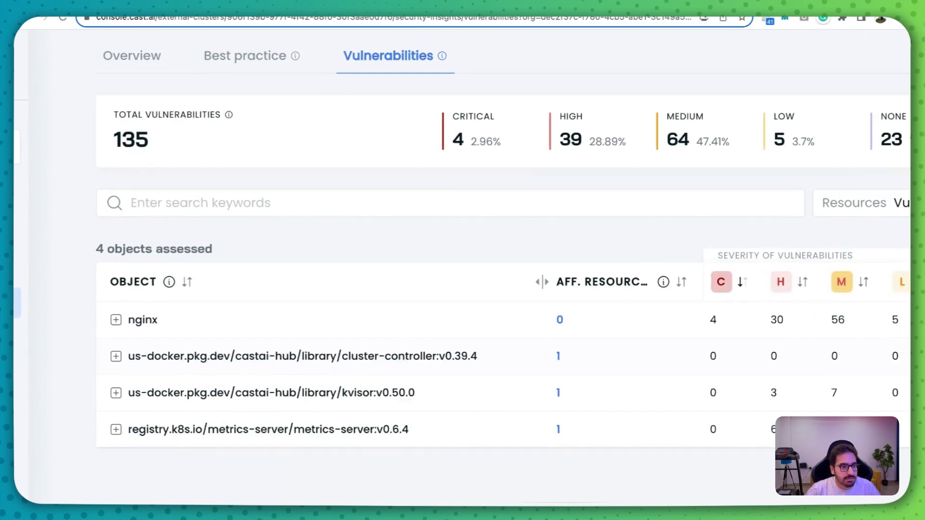
click(359, 432)
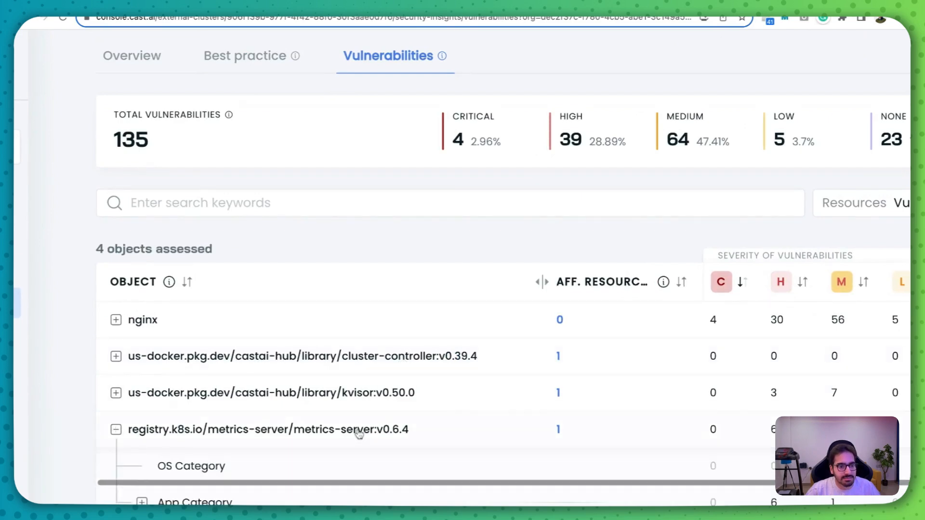
scroll(360, 433, down, 3)
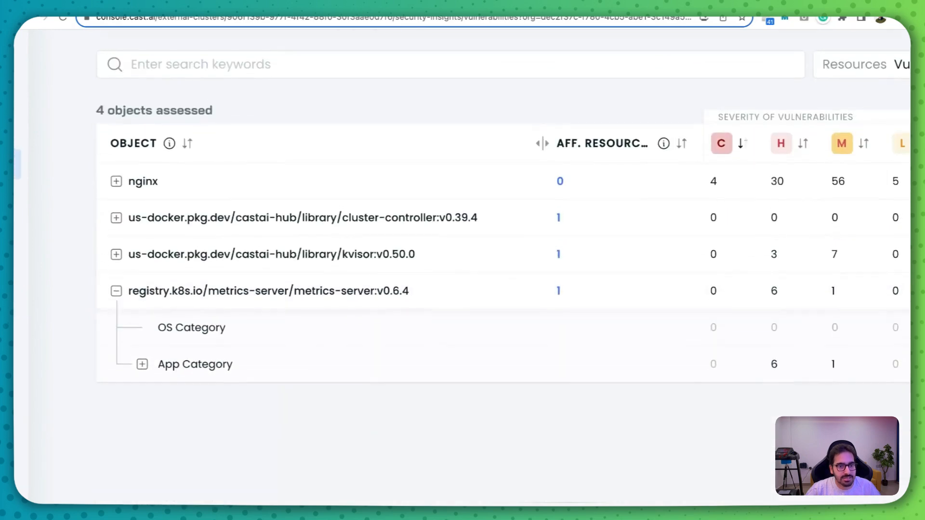
scroll(446, 347, right, 3)
scroll(532, 342, left, 3)
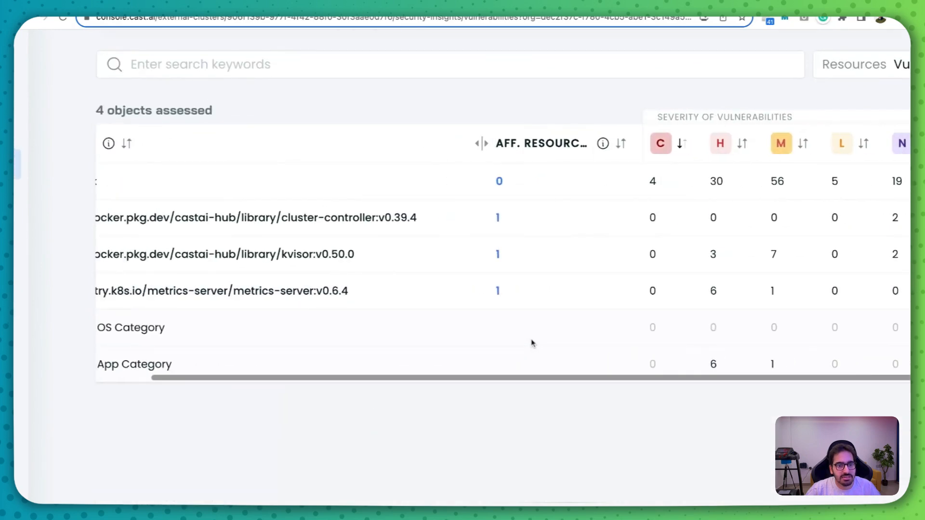
- Expand the metrics-server image's App Category, review the CVEs of the golang.org/x/net library, and close its details
click(212, 365)
click(274, 400)
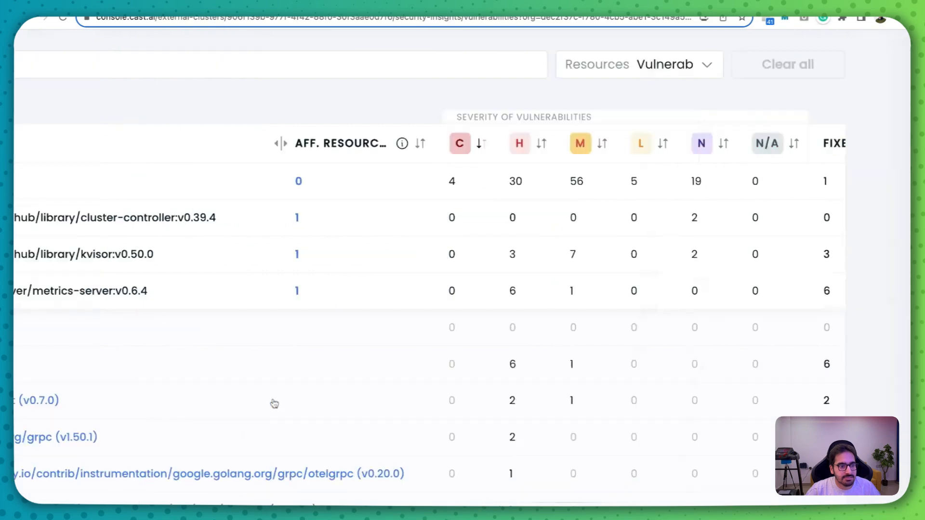
scroll(423, 287, up, 2)
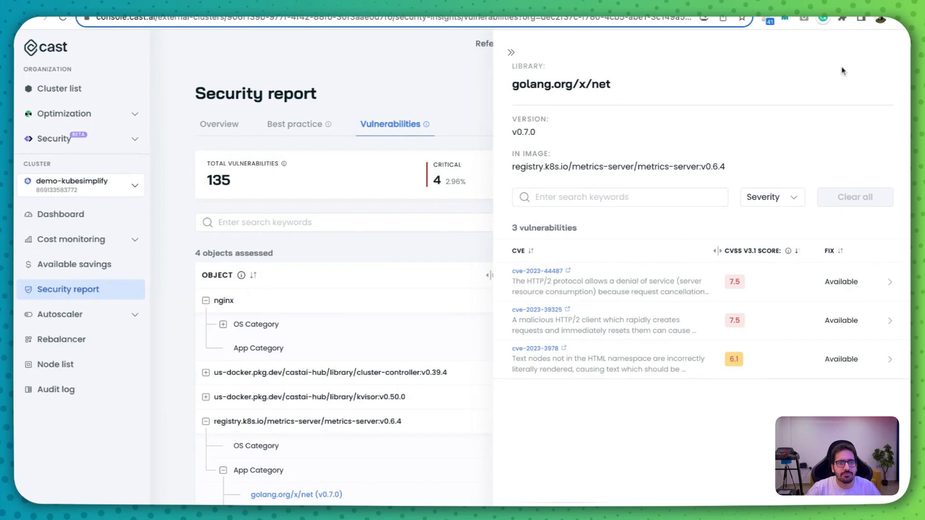
click(511, 52)
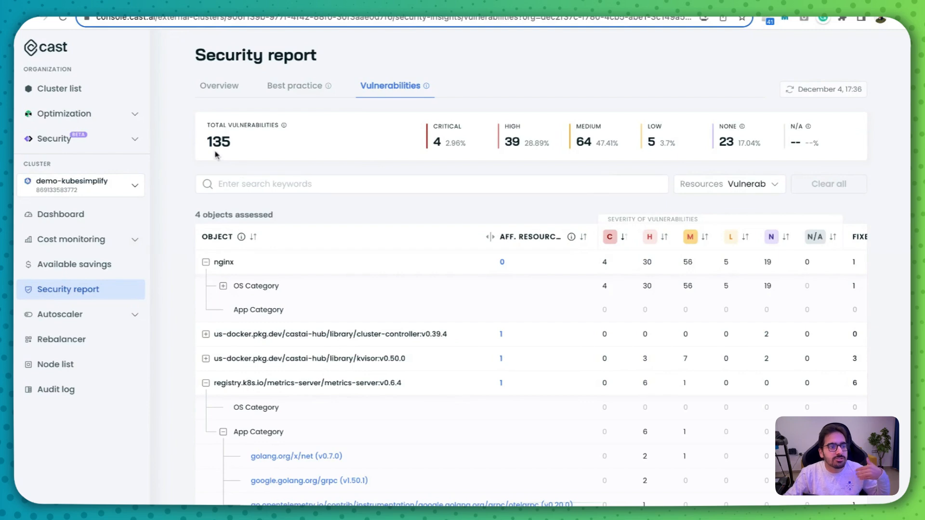
drag(207, 141, 252, 140)
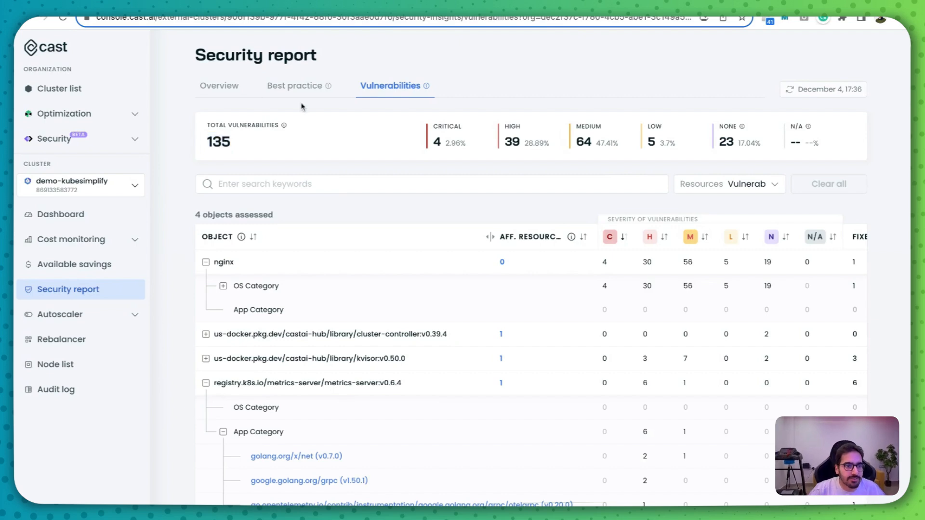
- Revisit the security report's best practices and overview, and go back to the organization's cluster list
click(284, 86)
click(220, 126)
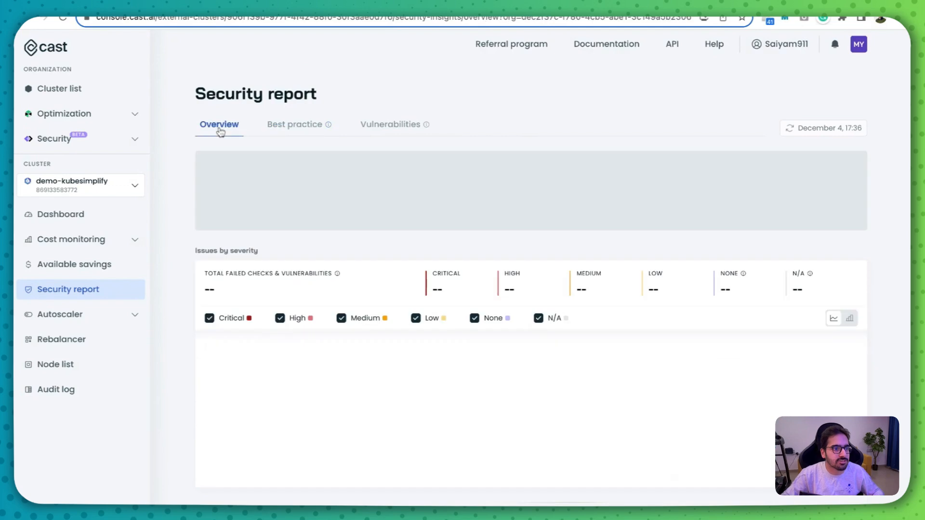
click(90, 91)
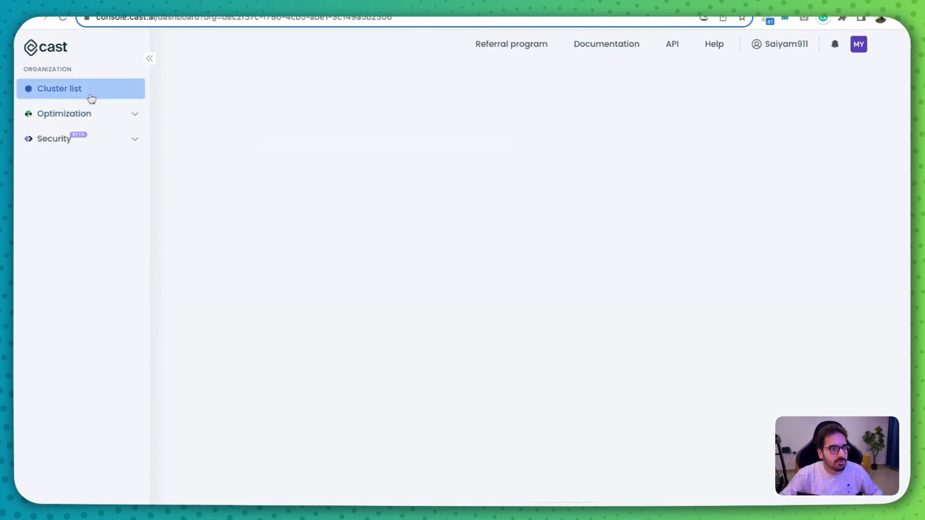